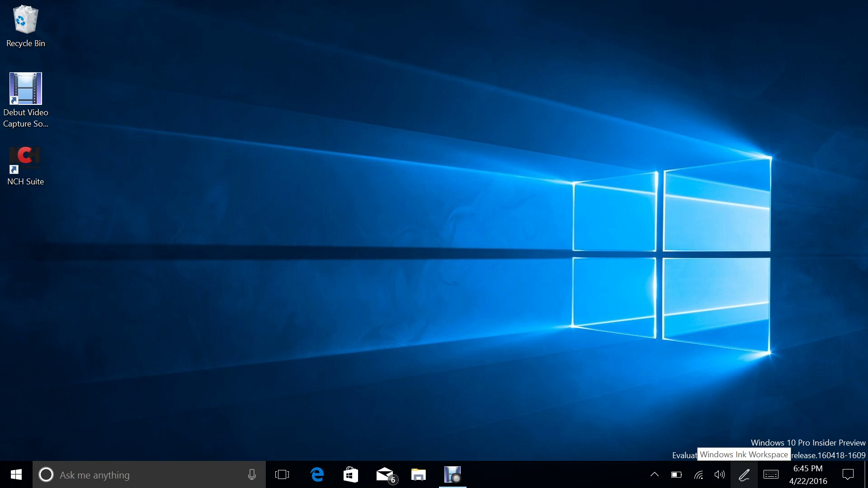
Step: Show the Windows Ink Workspace taskbar button, dismiss the 'Meet me tomorrow' sticky note, and reopen Ink Workspace
{"action": "left_click", "coordinate": [743, 474]}
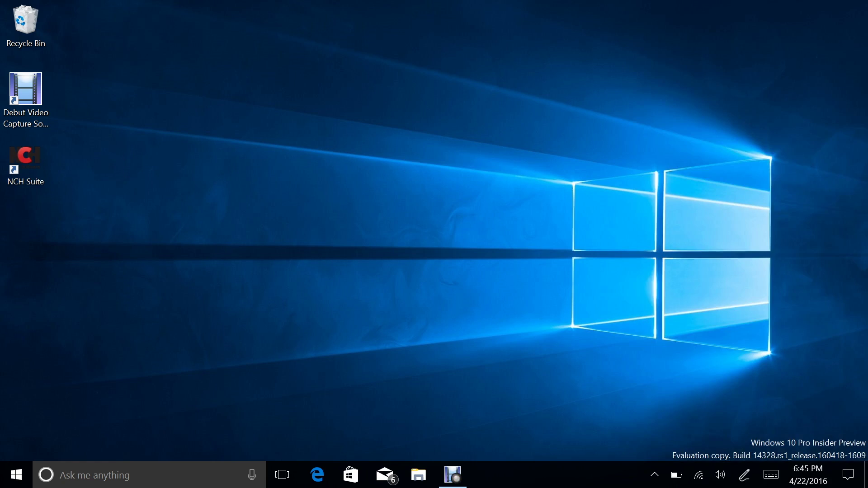
{"action": "right_click", "coordinate": [597, 474]}
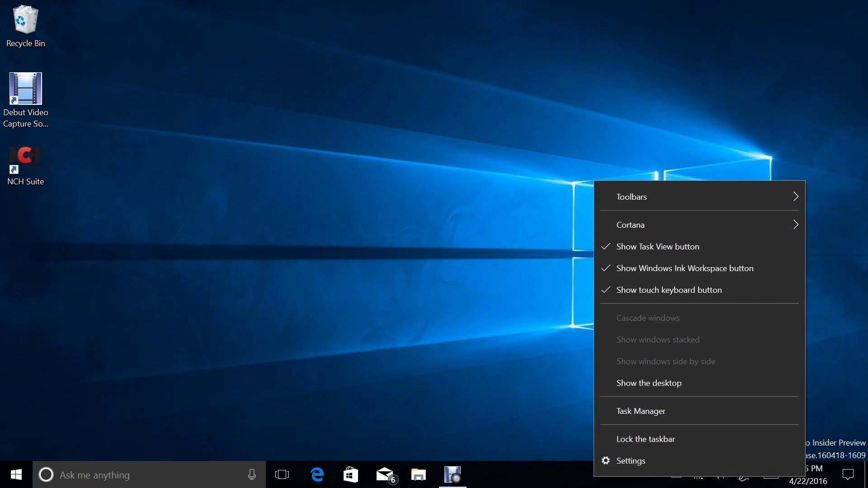
{"action": "left_click", "coordinate": [684, 268]}
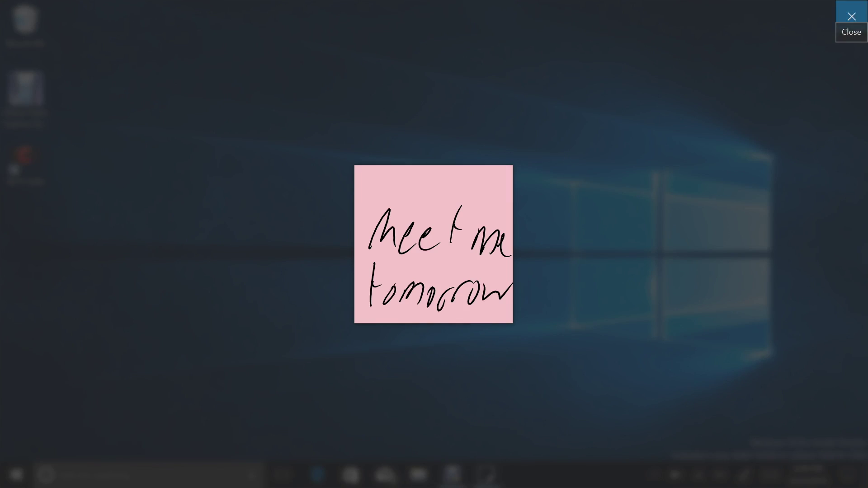
{"action": "left_click", "coordinate": [851, 16]}
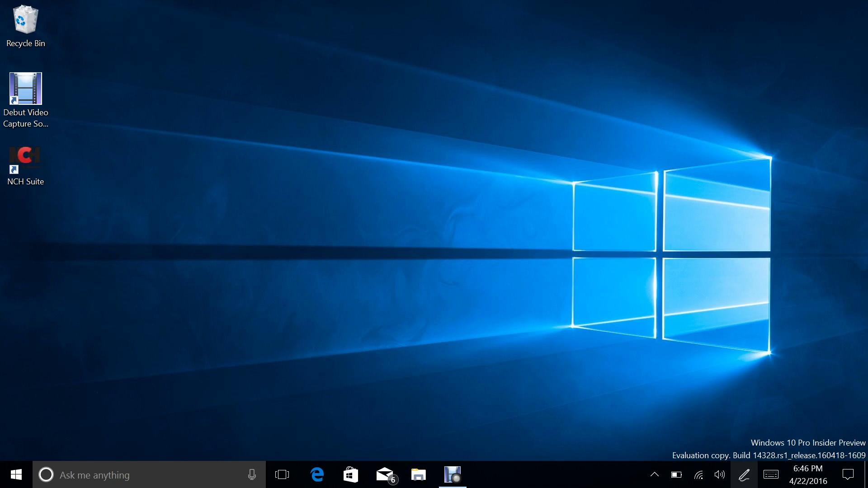
{"action": "left_click", "coordinate": [744, 474]}
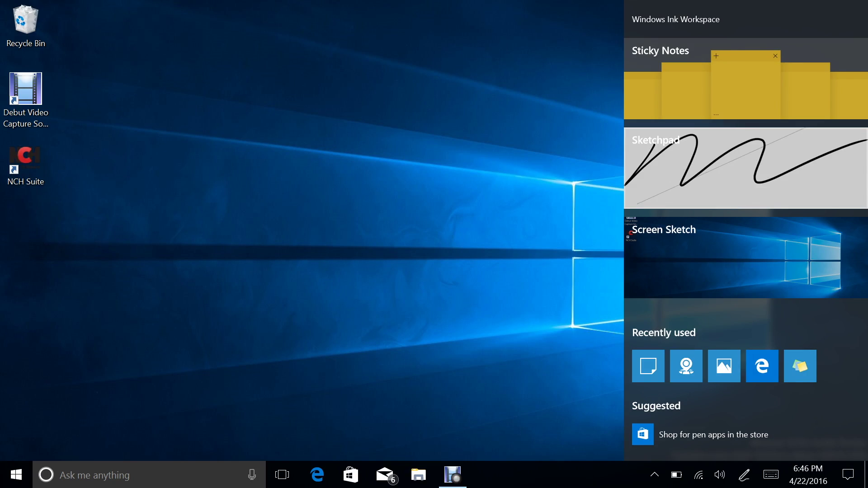
Step: Open Sketchpad and lay the ruler across the drawing
{"action": "left_click", "coordinate": [745, 168]}
{"action": "left_click", "coordinate": [587, 16]}
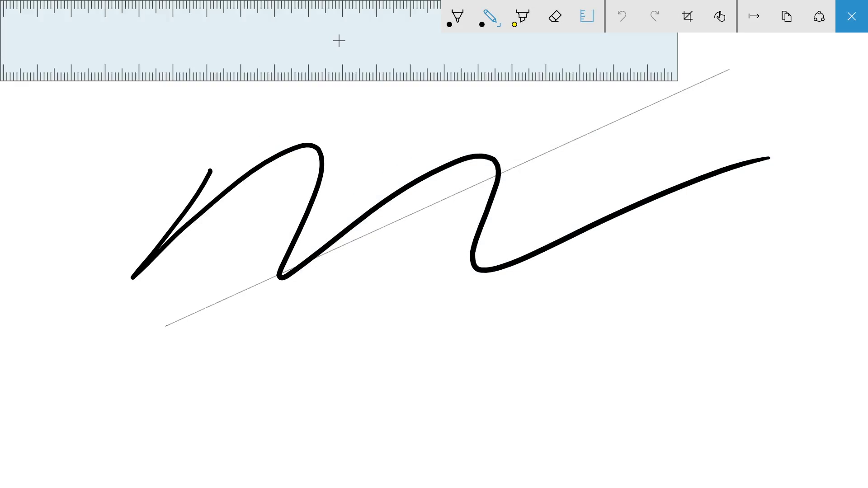
{"action": "mouse_move", "coordinate": [339, 41]}
{"action": "left_mouse_down"}
{"action": "mouse_move", "coordinate": [360, 251]}
{"action": "mouse_move", "coordinate": [447, 235]}
{"action": "left_mouse_up"}
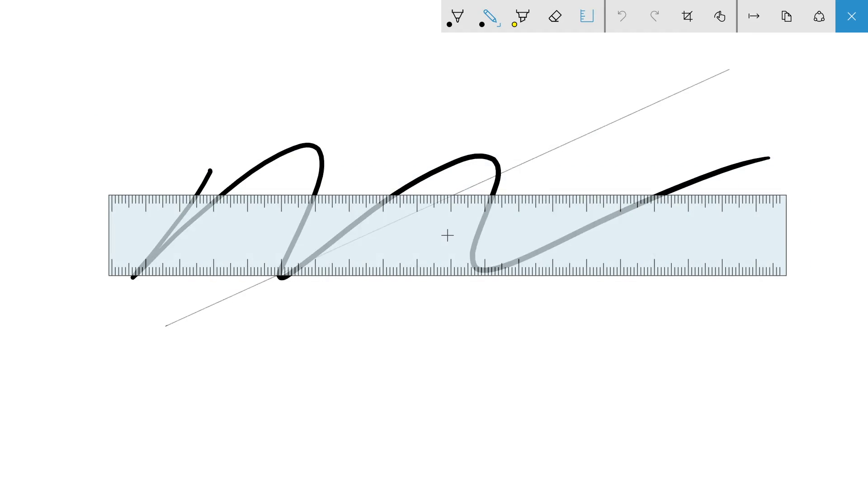
Step: Close Sketchpad, open Screen Sketch on the desktop with Win+W, and draw a black zigzag
{"action": "key", "text": "alt+F4"}
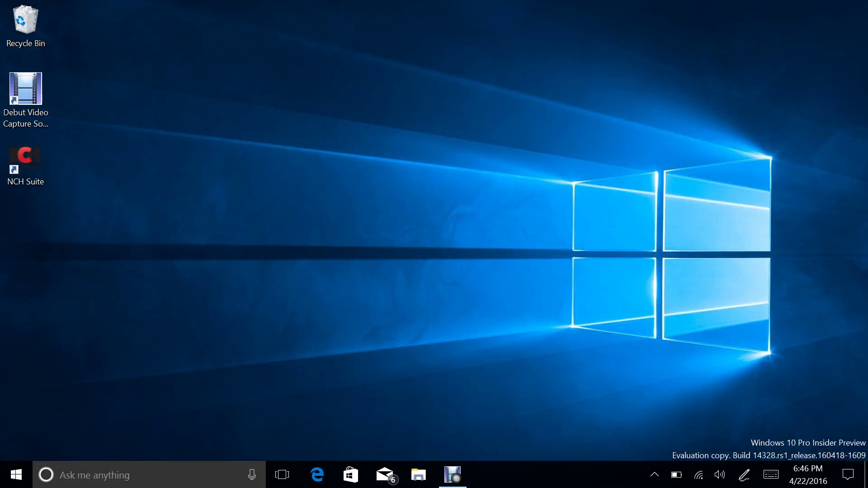
{"action": "key", "text": "super+w"}
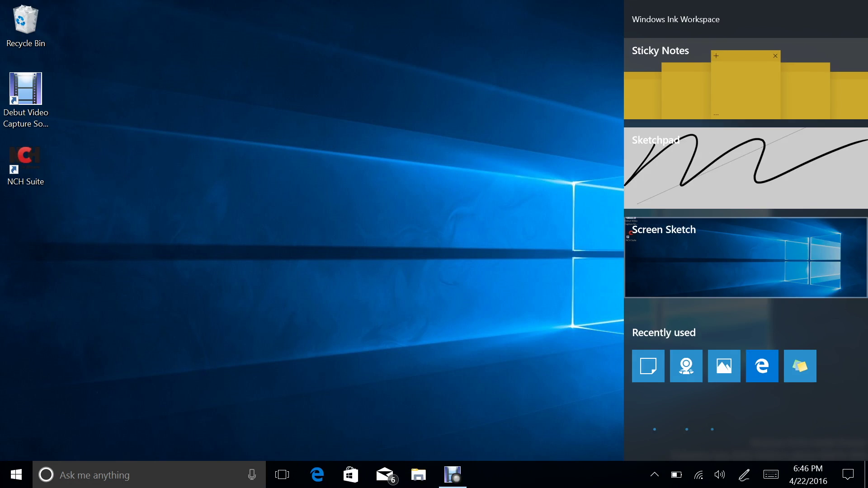
{"action": "left_click", "coordinate": [778, 235]}
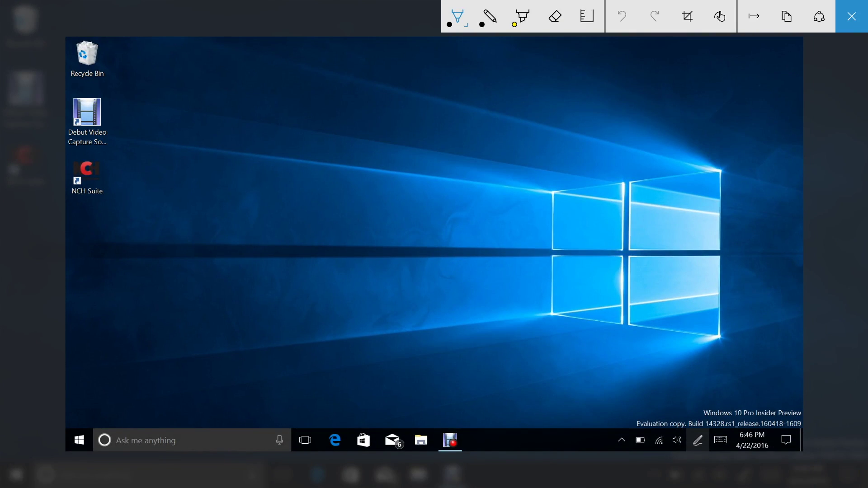
{"action": "mouse_move", "coordinate": [337, 157]}
{"action": "left_mouse_down"}
{"action": "mouse_move", "coordinate": [277, 201]}
{"action": "mouse_move", "coordinate": [687, 213]}
{"action": "mouse_move", "coordinate": [728, 387]}
{"action": "left_mouse_up"}
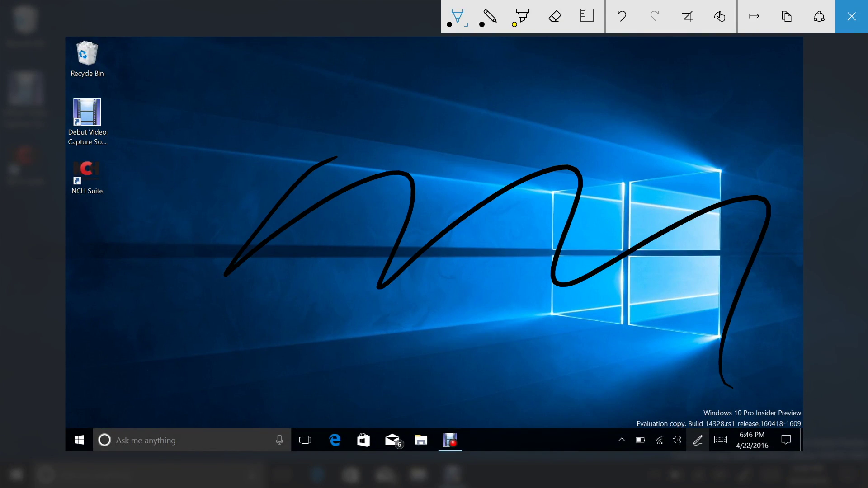
Step: Close Screen Sketch, browse the Start menu's app list, then bring up Action Center
{"action": "left_click", "coordinate": [851, 17]}
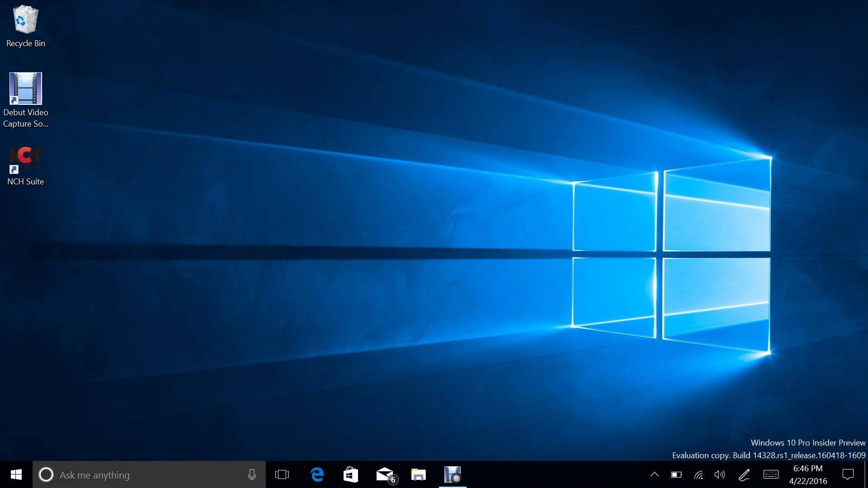
{"action": "key", "text": "super"}
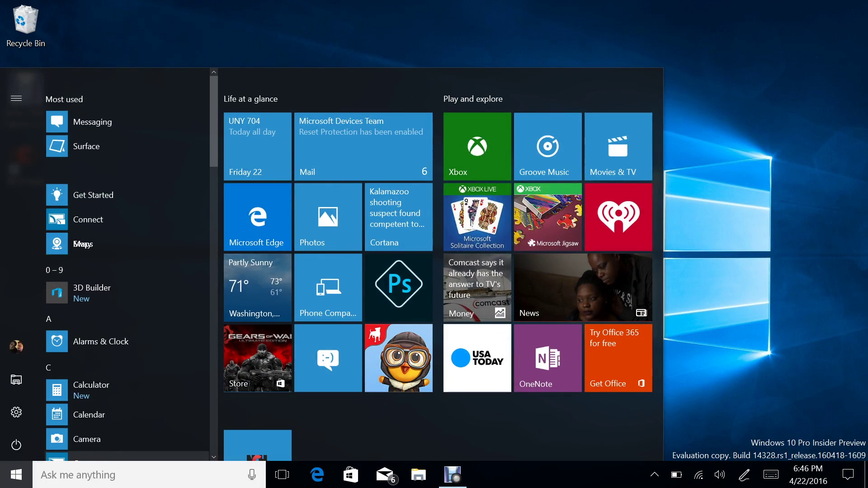
{"action": "scroll", "coordinate": [127, 267], "scroll_direction": "down", "scroll_amount": 9}
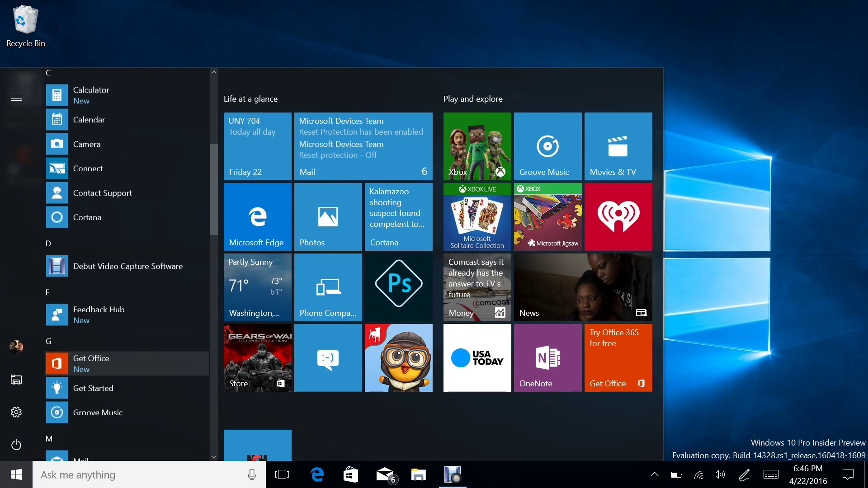
{"action": "scroll", "coordinate": [126, 326], "scroll_direction": "down", "scroll_amount": 15}
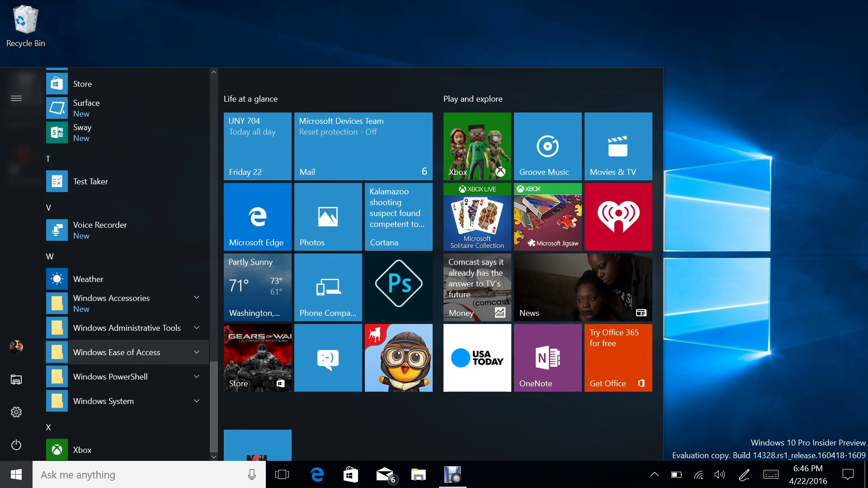
{"action": "scroll", "coordinate": [126, 371], "scroll_direction": "up", "scroll_amount": 20}
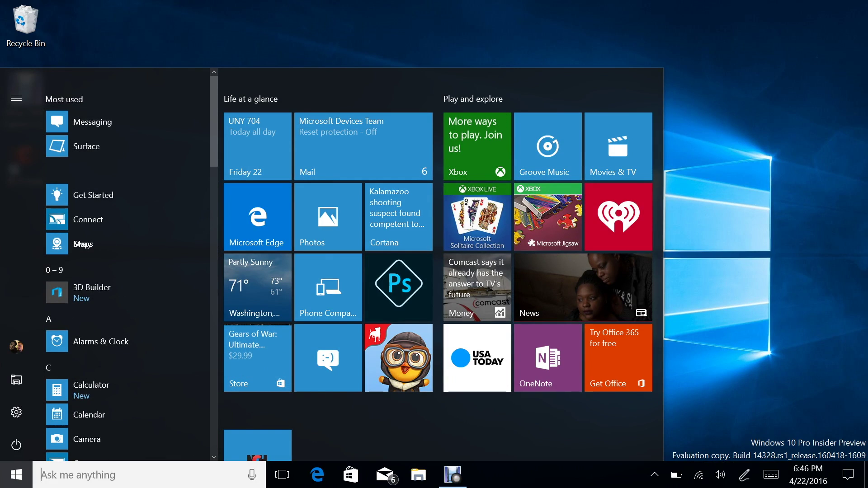
{"action": "key", "text": "Escape"}
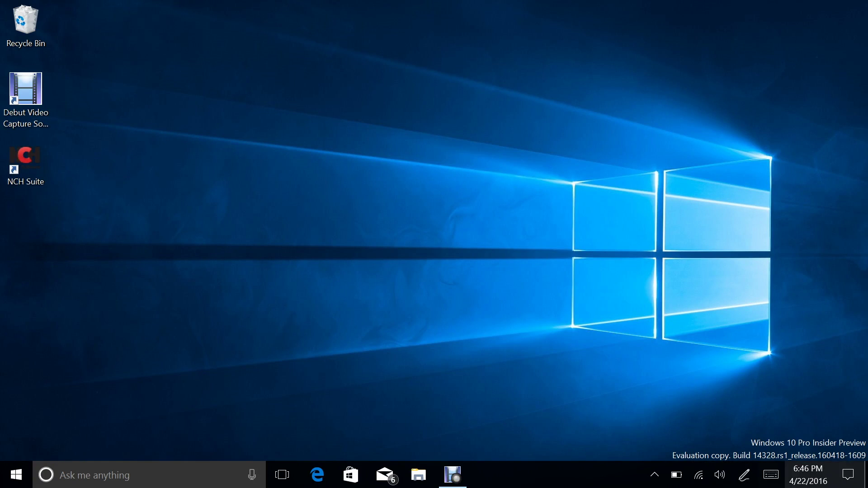
{"action": "left_click", "coordinate": [847, 474]}
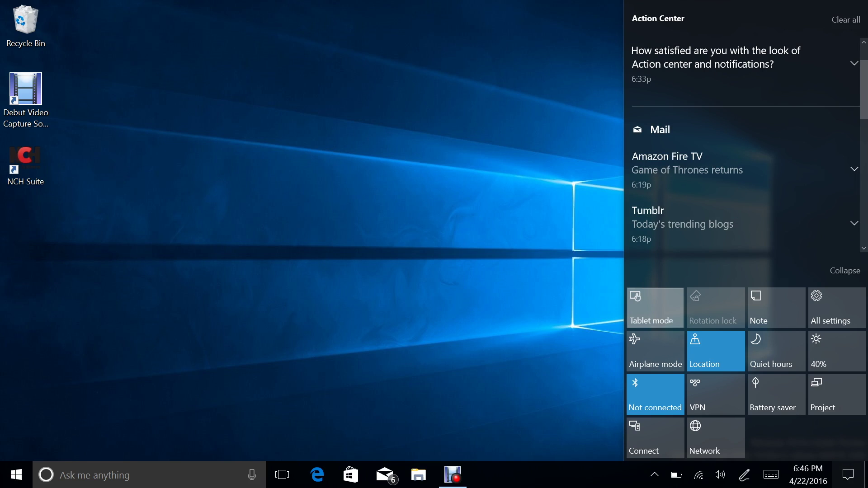
Step: Turn Tablet mode on and browse the full All Apps list in the tablet Start screen
{"action": "left_click", "coordinate": [655, 307]}
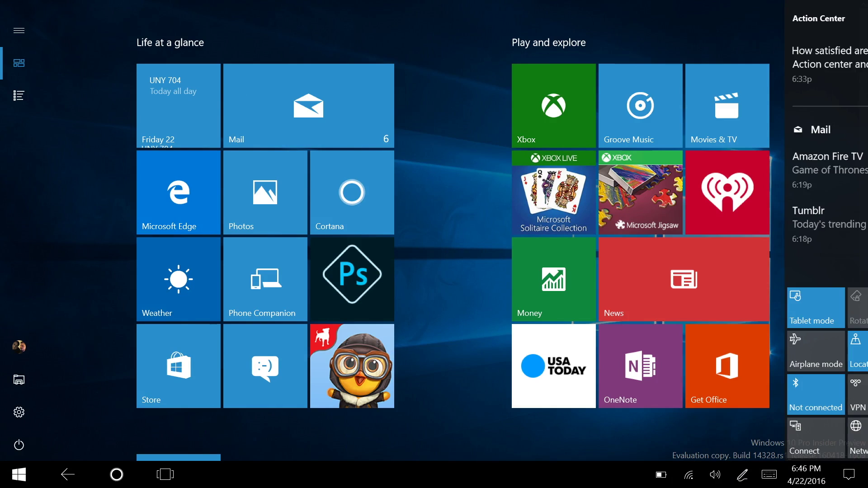
{"action": "left_click", "coordinate": [18, 30]}
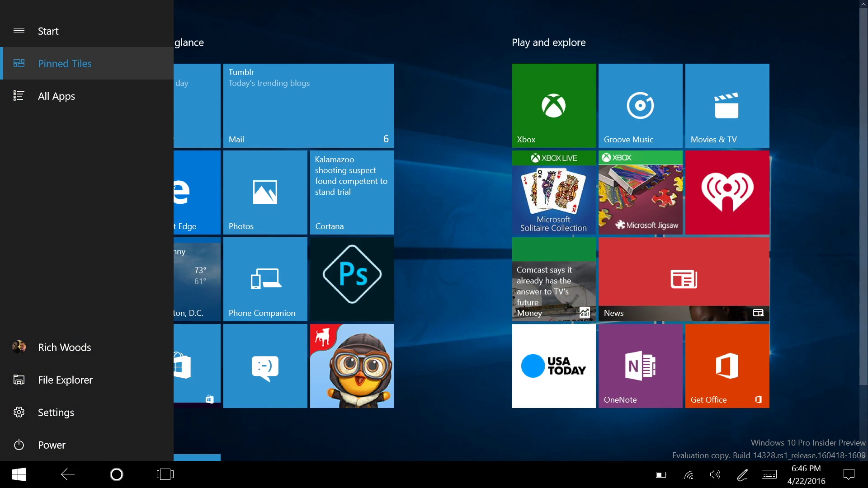
{"action": "left_click", "coordinate": [56, 96]}
{"action": "scroll", "coordinate": [461, 271], "scroll_direction": "down", "scroll_amount": 12}
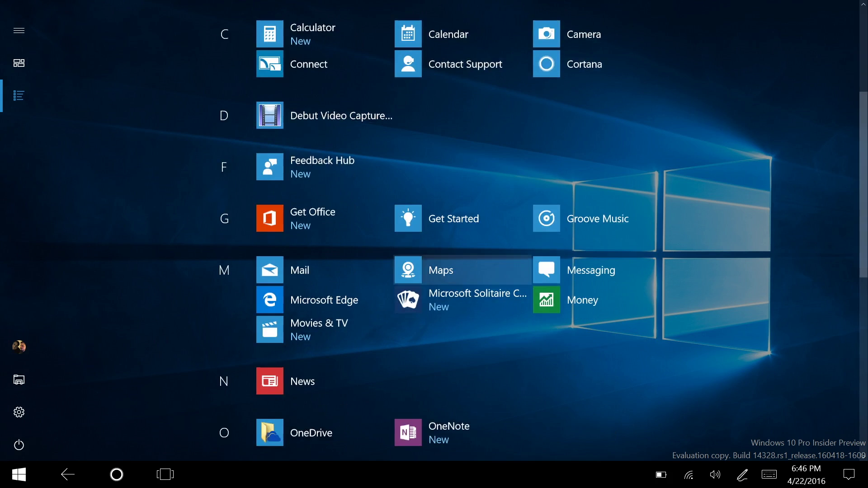
{"action": "scroll", "coordinate": [210, 250], "scroll_direction": "up", "scroll_amount": 15}
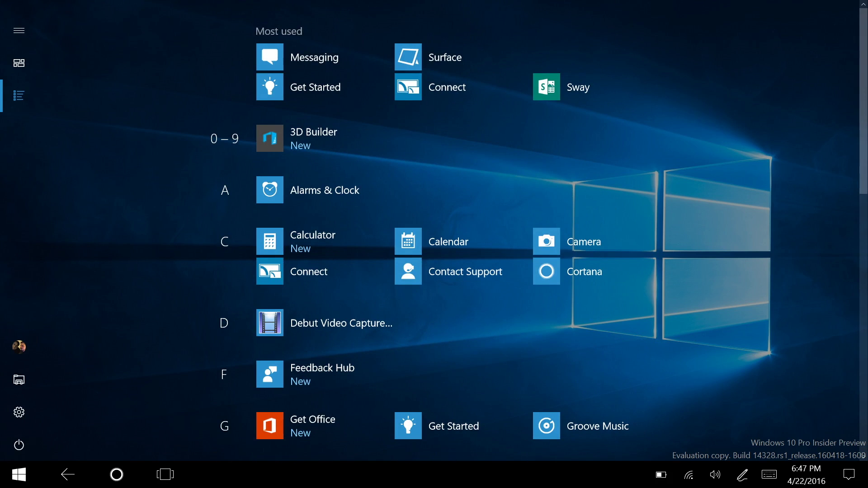
Step: Switch Tablet mode off from Action Center using the keyboard, then close Start and Action Center
{"action": "left_click", "coordinate": [849, 475]}
{"action": "key", "text": "Up"}
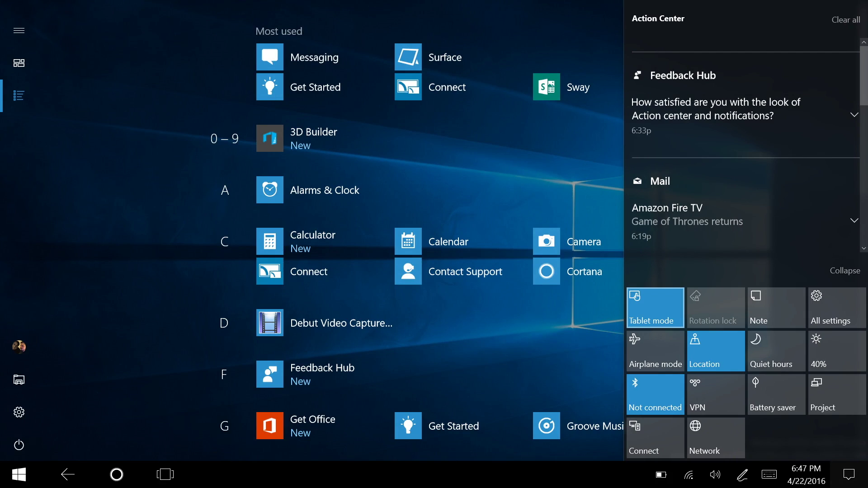
{"action": "key", "text": "Up"}
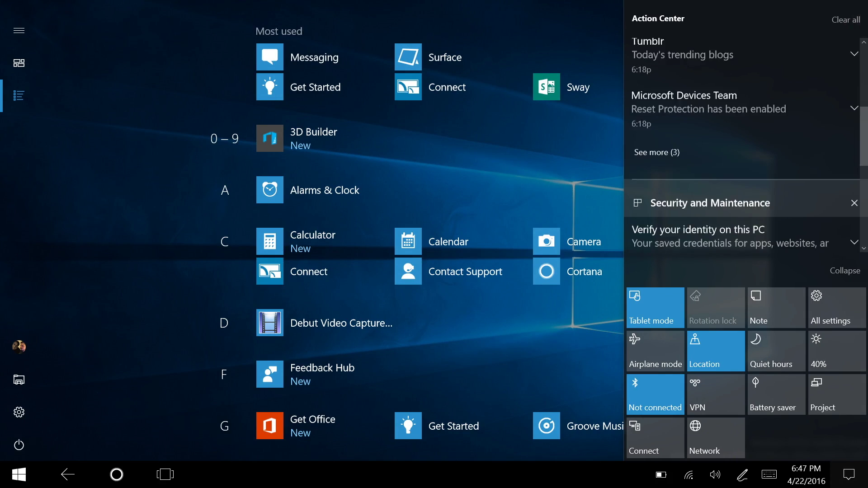
{"action": "key", "text": "Down"}
{"action": "key", "text": "Down"}
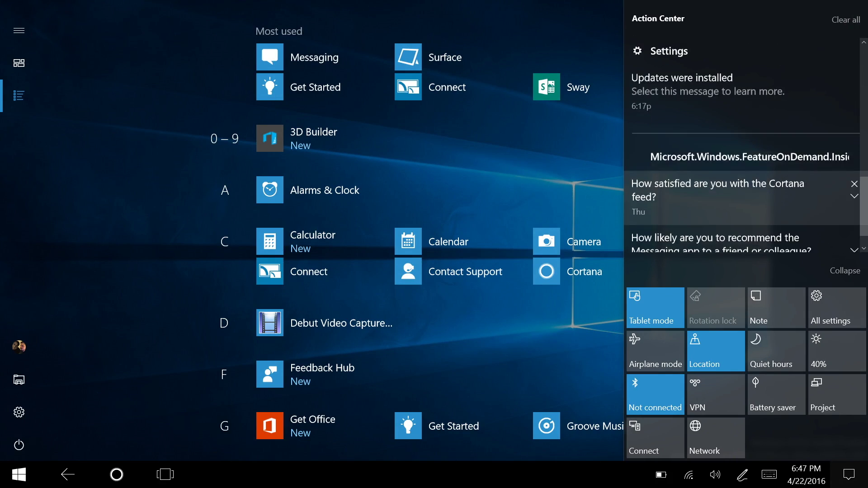
{"action": "key", "text": "Tab"}
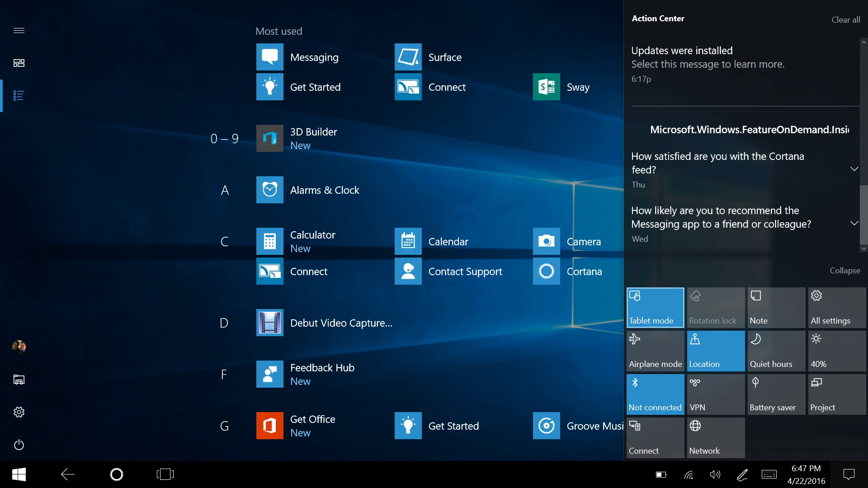
{"action": "key", "text": "space"}
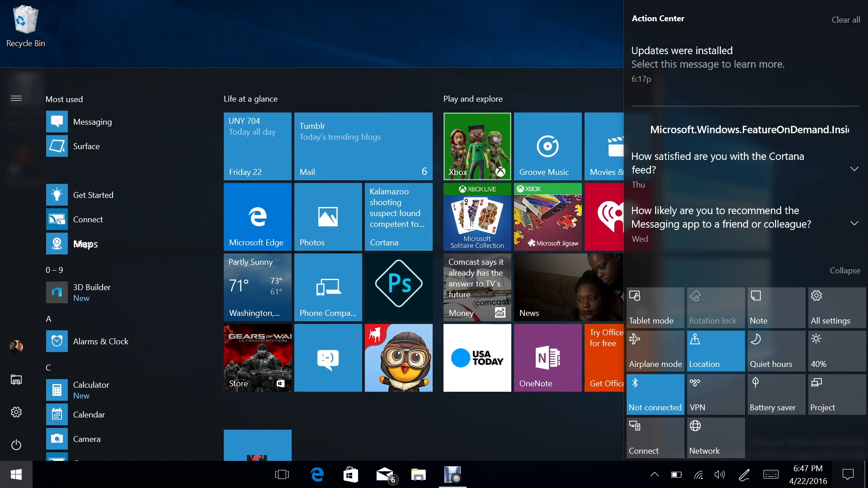
{"action": "key", "text": "Escape"}
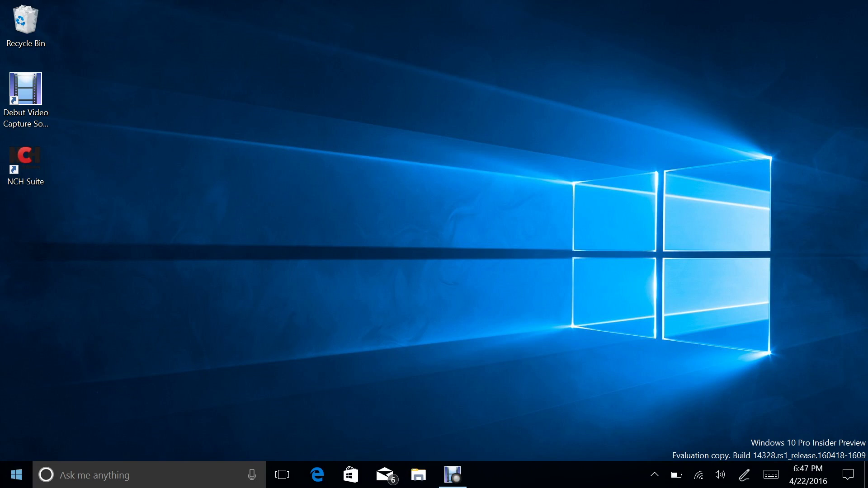
{"action": "left_click", "coordinate": [16, 474]}
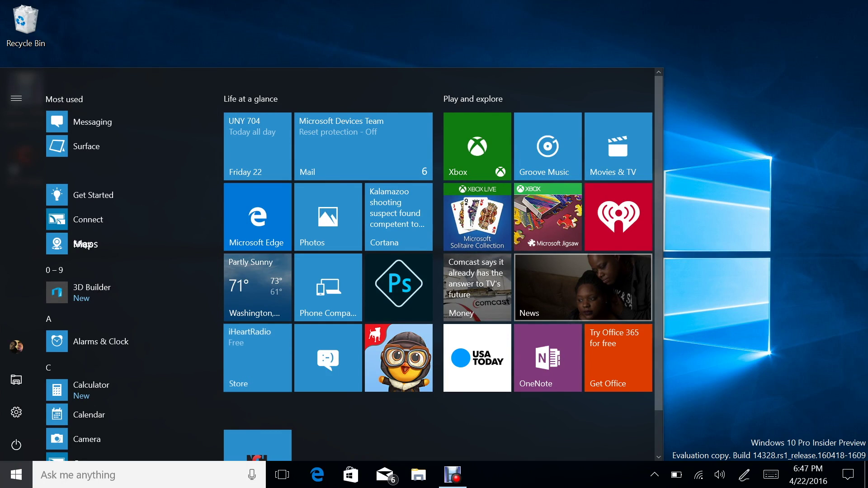
{"action": "left_click", "coordinate": [583, 289]}
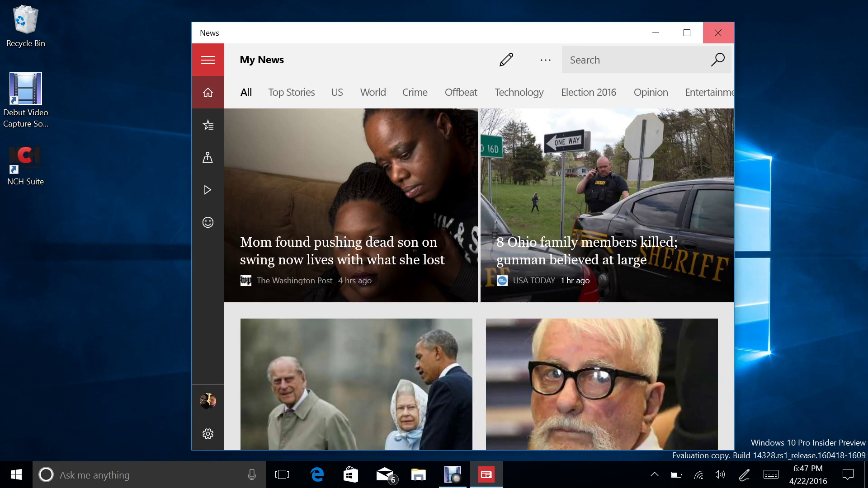
{"action": "left_click", "coordinate": [717, 33]}
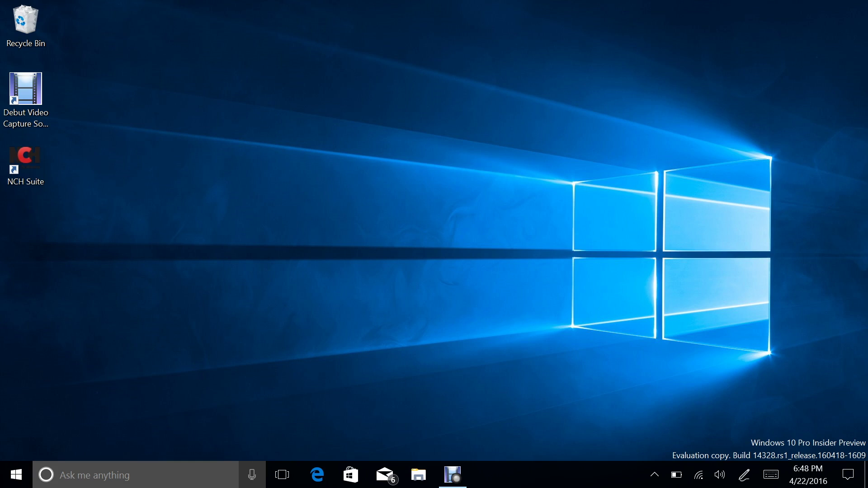
{"action": "key", "text": "super+c"}
{"action": "left_click", "coordinate": [16, 246]}
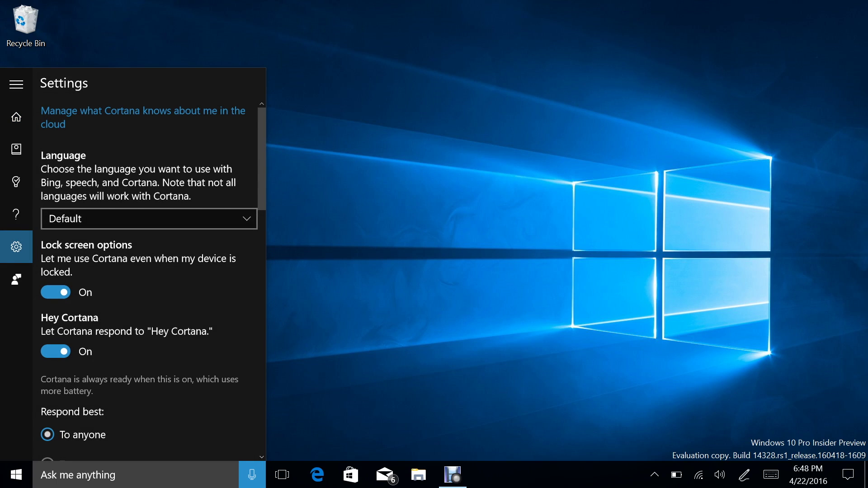
{"action": "key", "text": "Escape"}
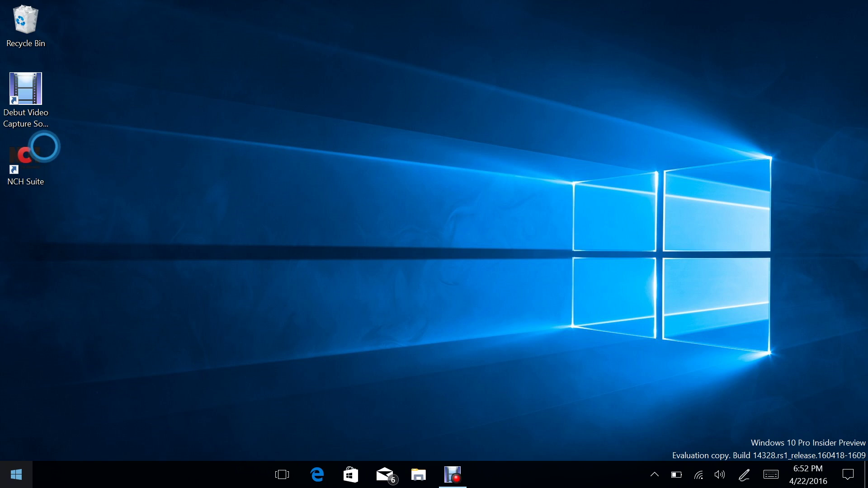
{"action": "key", "text": "super"}
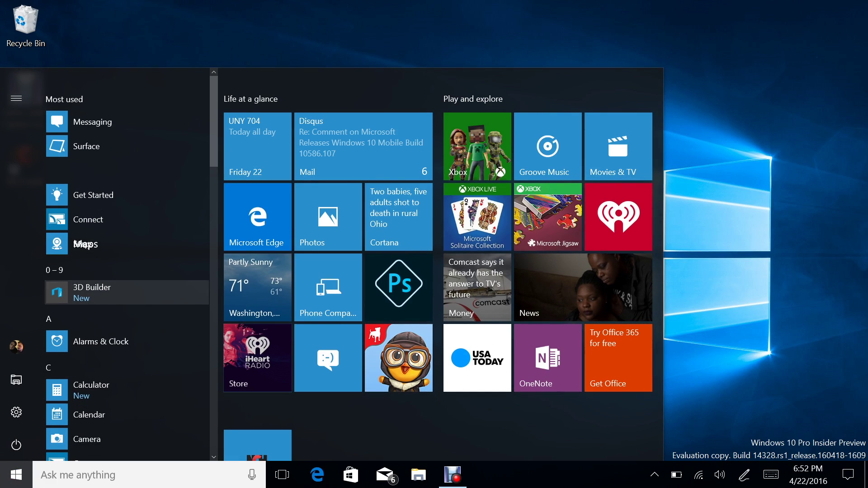
Step: Launch Camera from the app list, dismiss the location prompt, take a photo, and close it
{"action": "scroll", "coordinate": [127, 317], "scroll_direction": "down", "scroll_amount": 3}
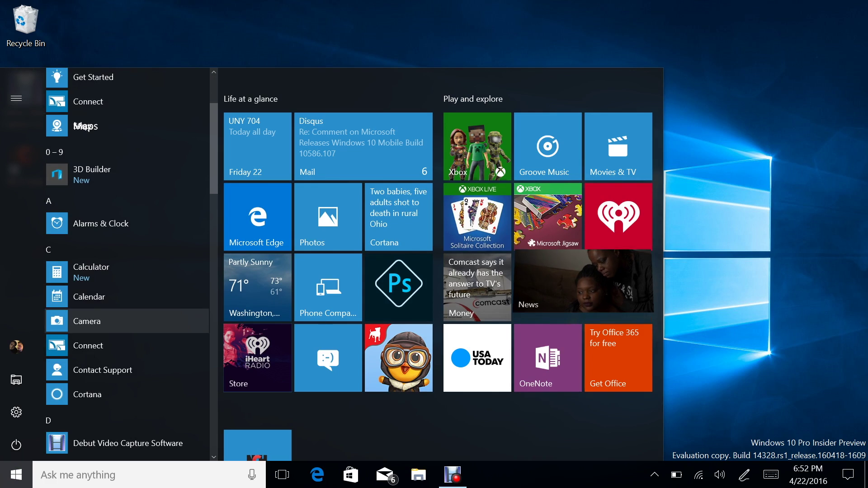
{"action": "left_click", "coordinate": [127, 320]}
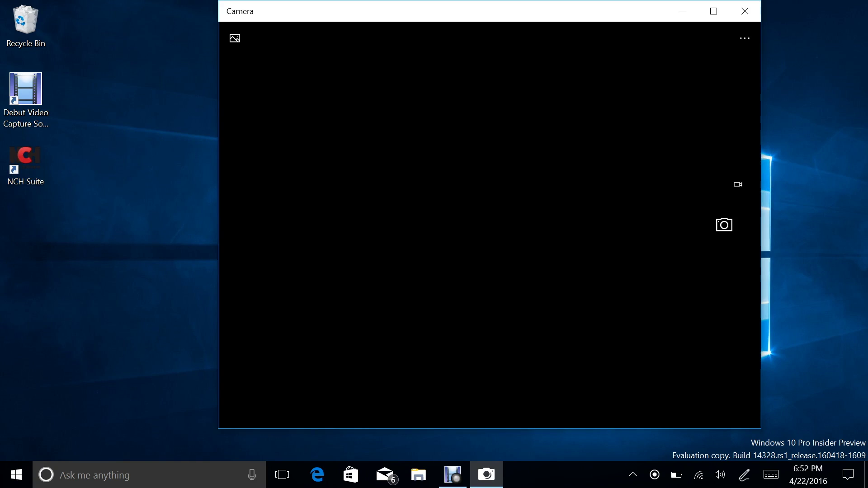
{"action": "key", "text": "Return"}
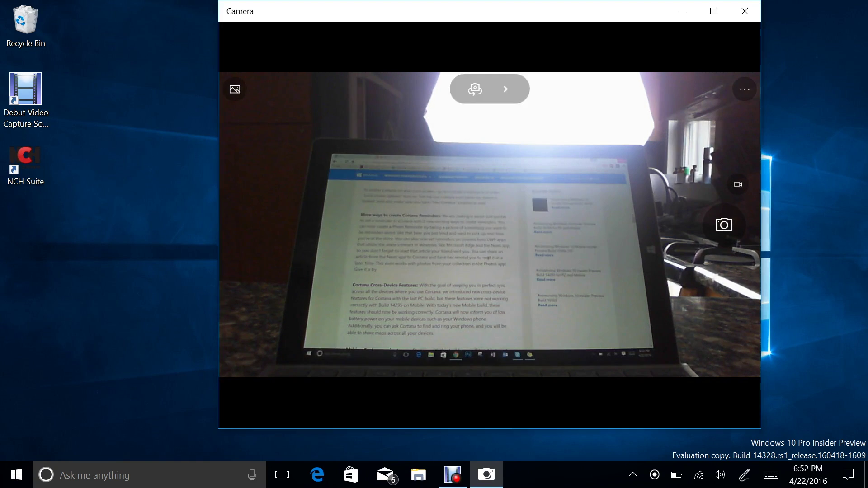
{"action": "left_click", "coordinate": [724, 224]}
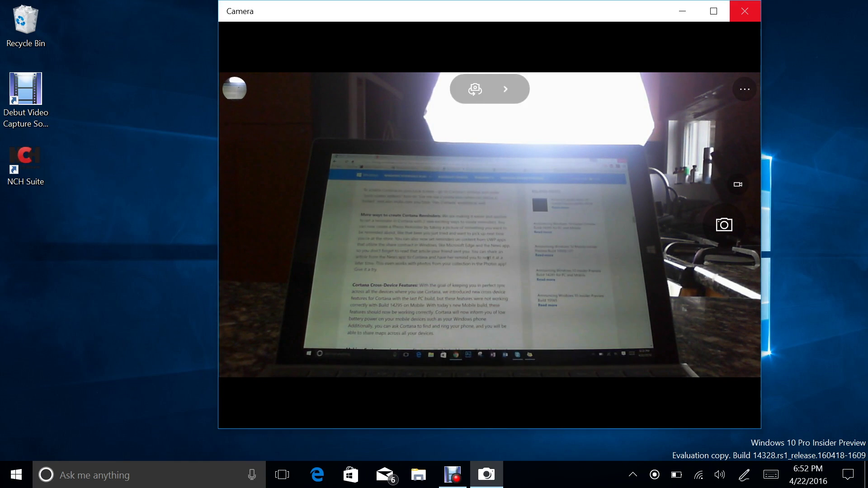
{"action": "left_click", "coordinate": [744, 11]}
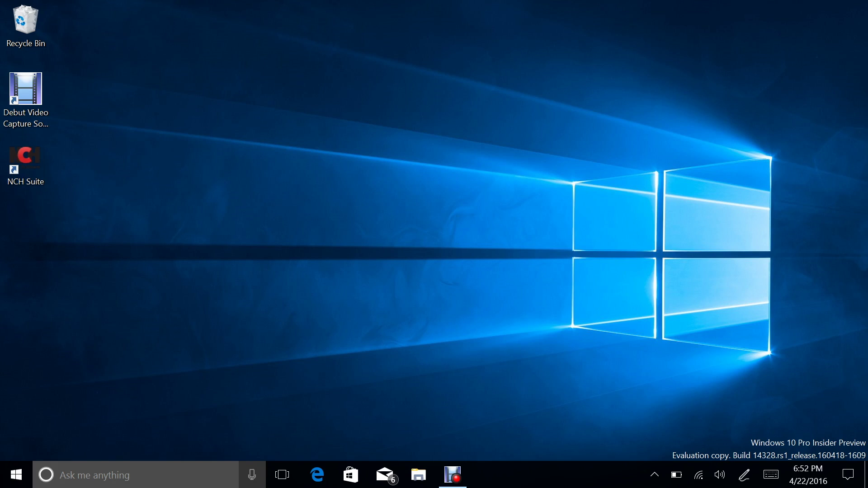
{"action": "left_click", "coordinate": [95, 474]}
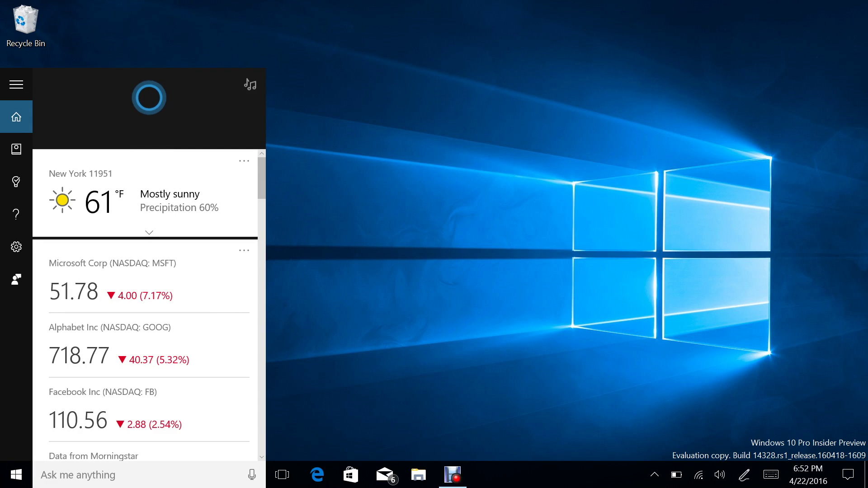
Step: Dictate a 'buy a bread bowl' reminder for 6:59 PM today, attach a Camera Roll photo, close Cortana
{"action": "left_click", "coordinate": [252, 474]}
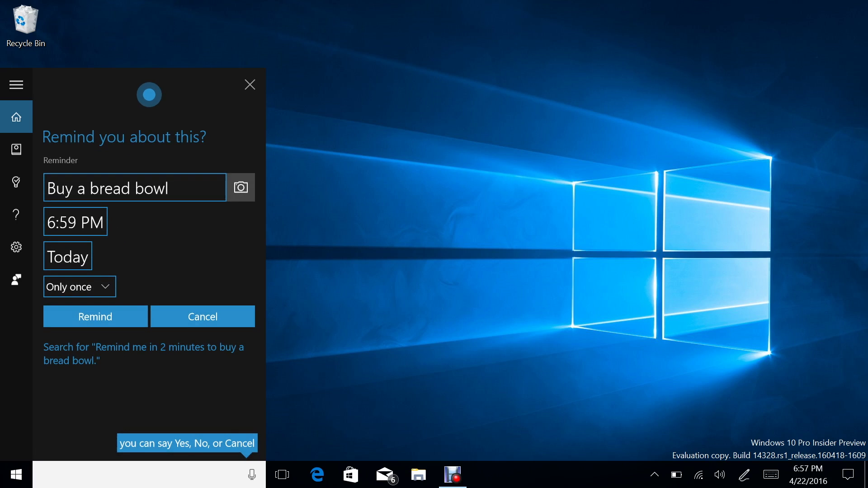
{"action": "key", "text": "Return"}
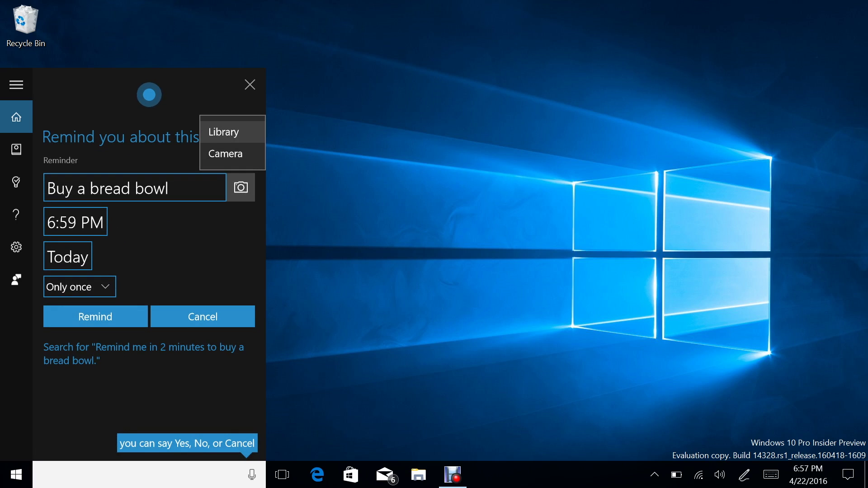
{"action": "key", "text": "Return"}
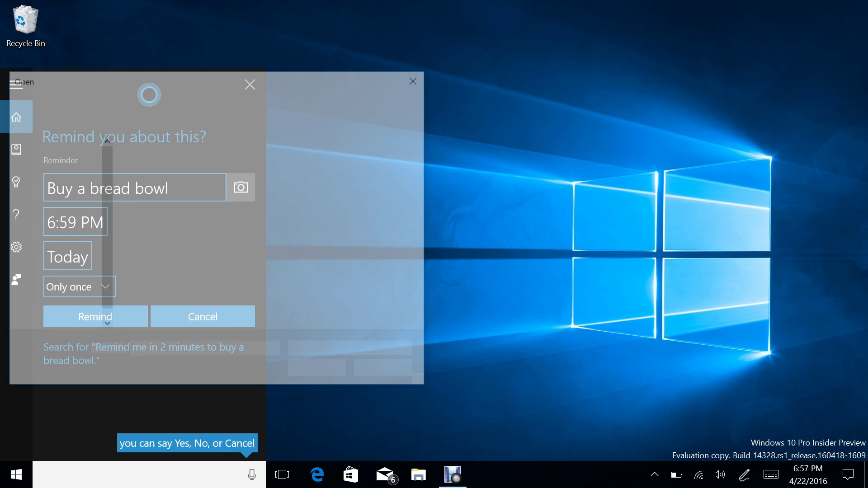
{"action": "double_click", "coordinate": [158, 183]}
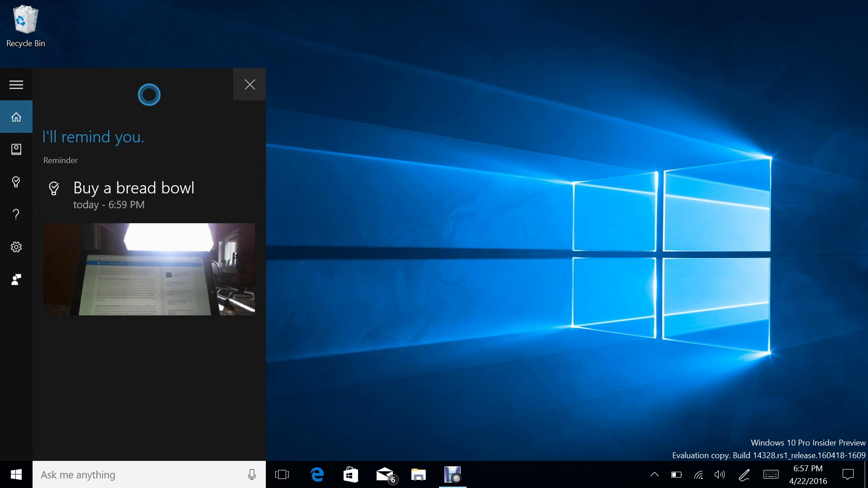
{"action": "left_click", "coordinate": [250, 84]}
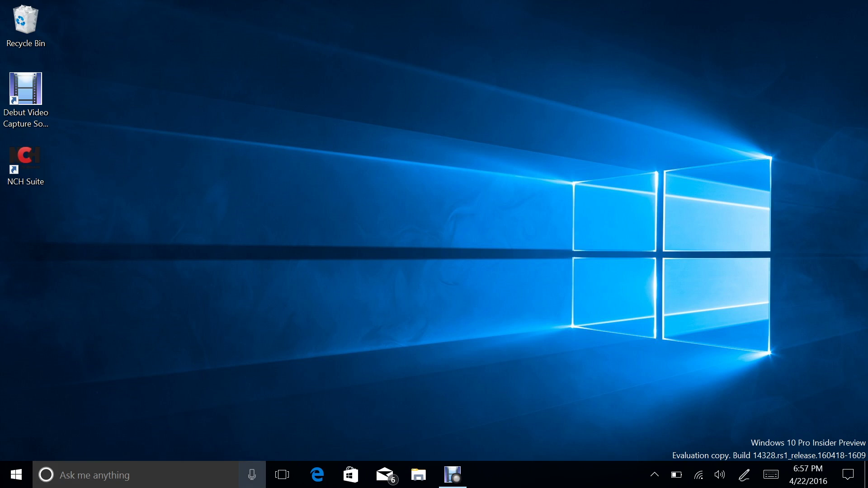
Step: Ask Cortana 'Where is my phone?', ring the found HTC 10, and close Cortana
{"action": "left_click", "coordinate": [252, 474]}
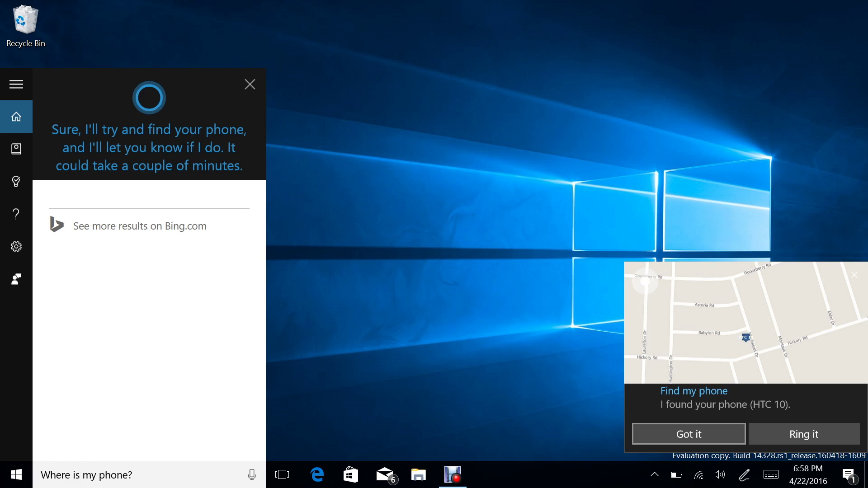
{"action": "left_click", "coordinate": [804, 434]}
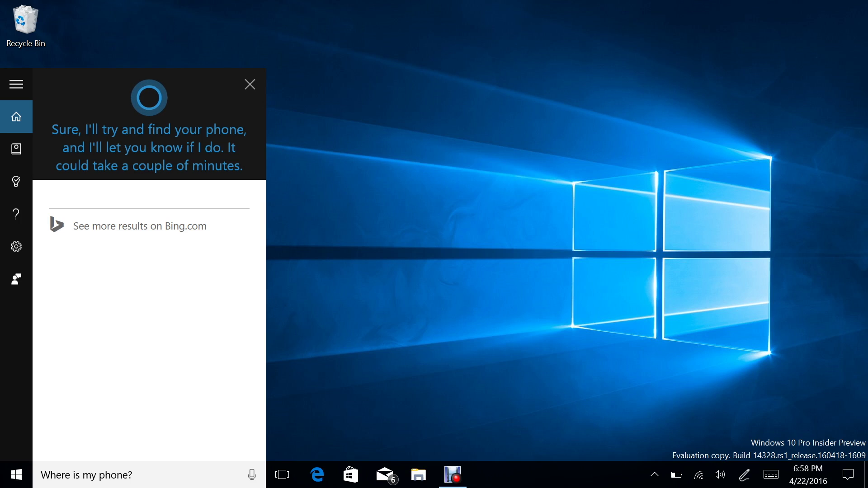
{"action": "left_click", "coordinate": [250, 84]}
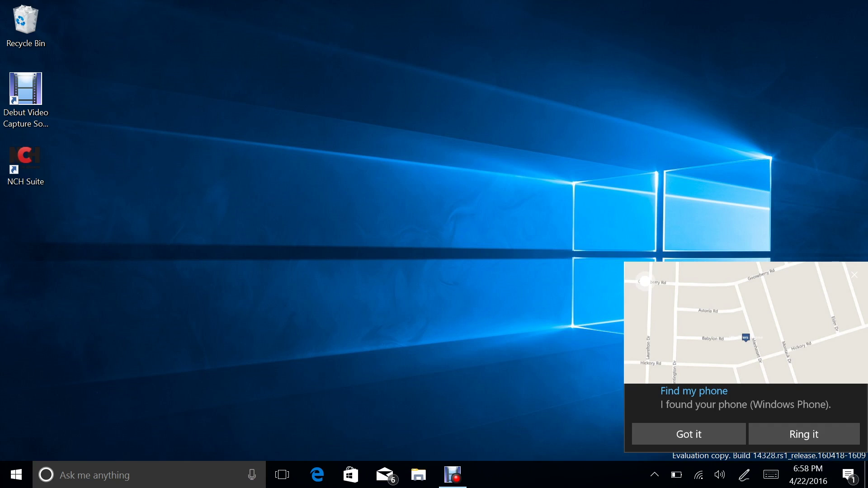
{"action": "key", "text": "Return"}
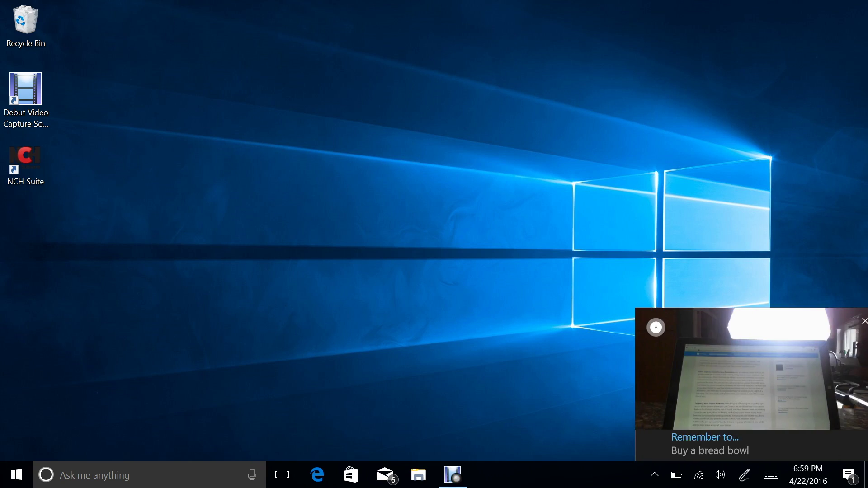
Step: Step through the bread bowl reminder's options, review it in Action Center, then close the panel
{"action": "key", "text": "Tab"}
{"action": "key", "text": "Tab"}
{"action": "key", "text": "Tab"}
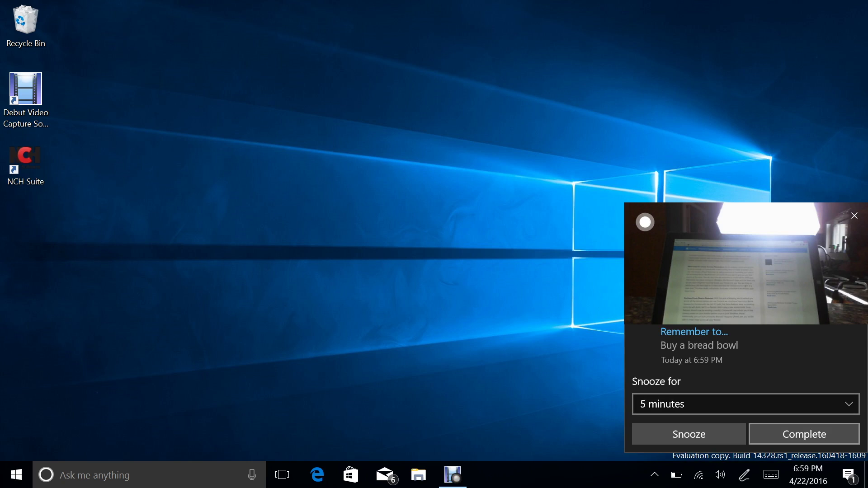
{"action": "key", "text": "Tab"}
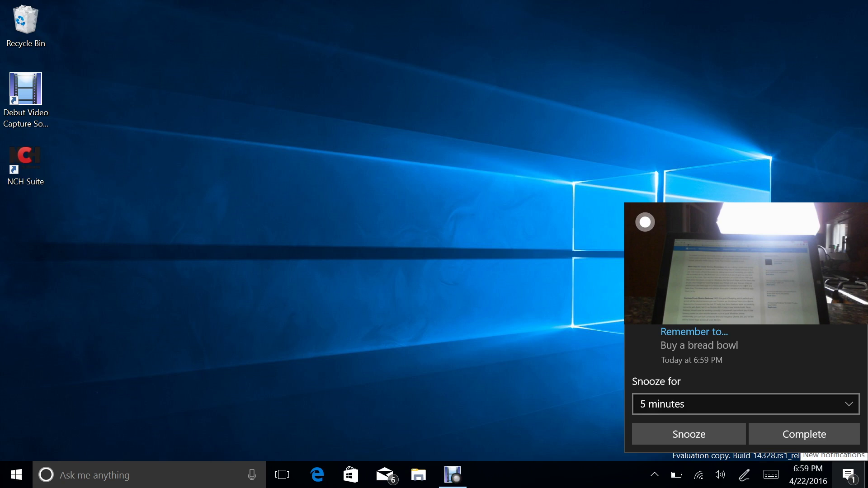
{"action": "left_click", "coordinate": [848, 475]}
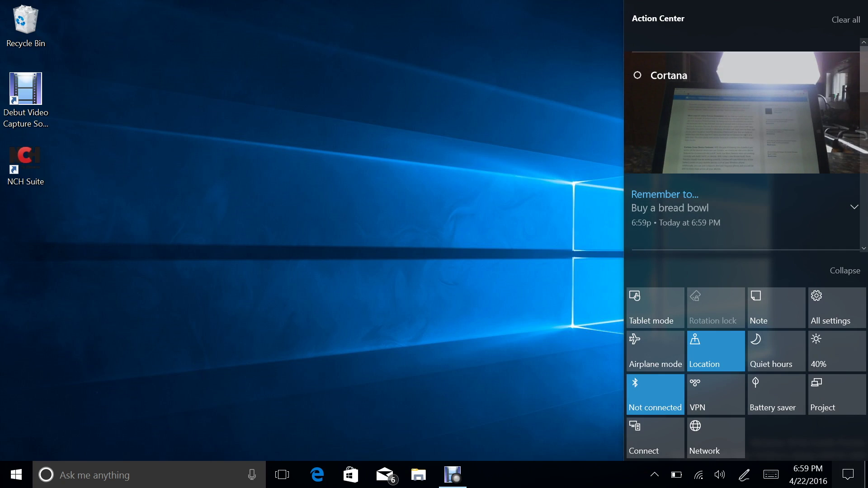
{"action": "key", "text": "Escape"}
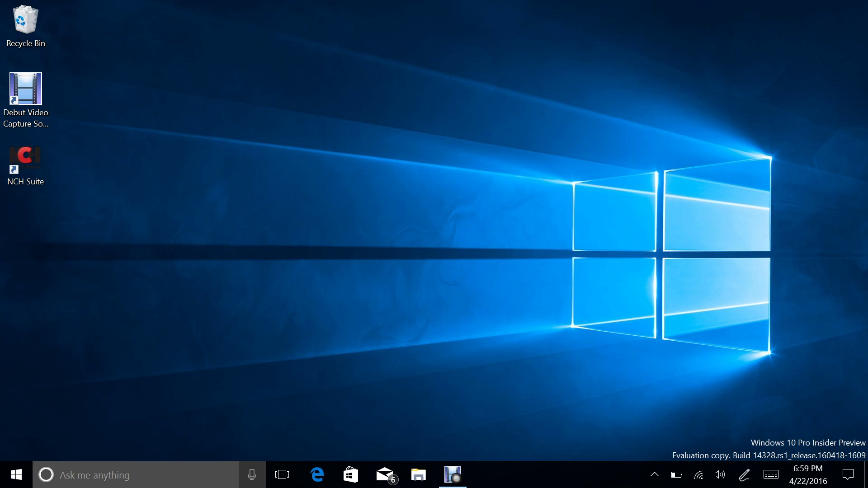
{"action": "key", "text": "super+s"}
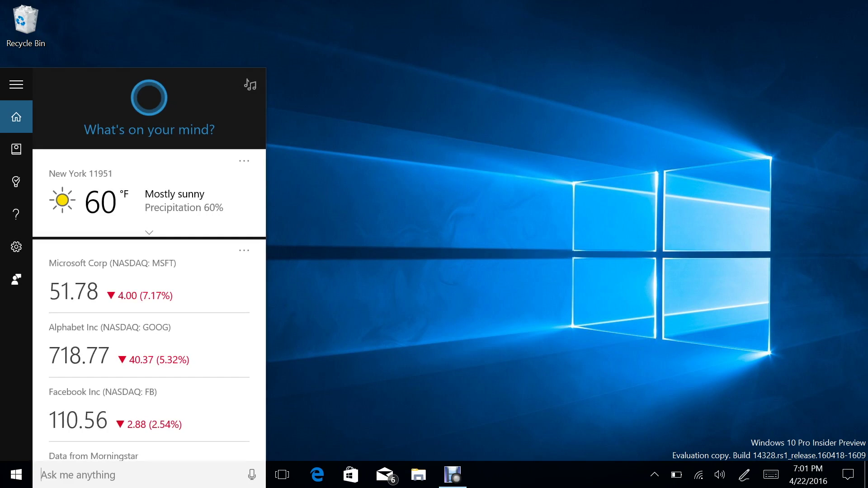
{"action": "type", "text": "f"}
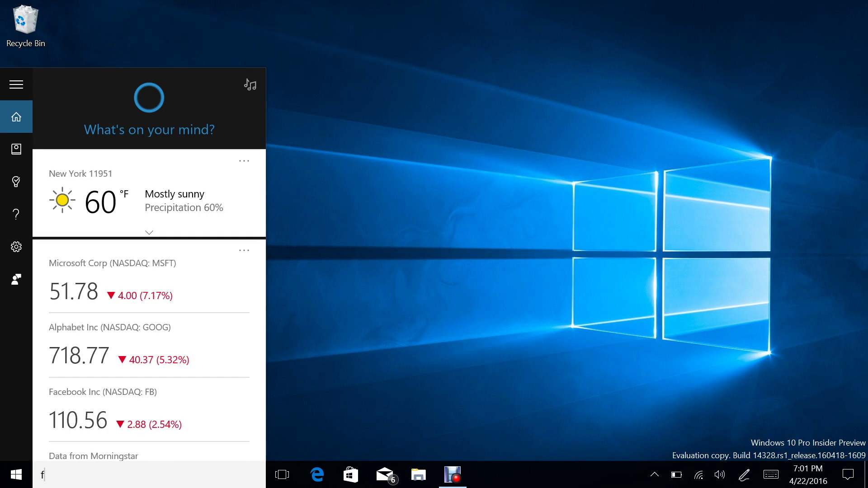
{"action": "type", "text": "tlot"}
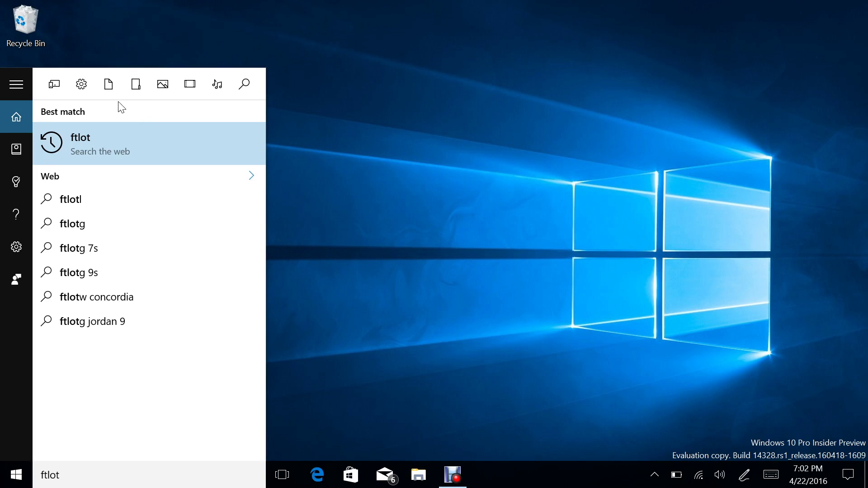
{"action": "left_click", "coordinate": [136, 86]}
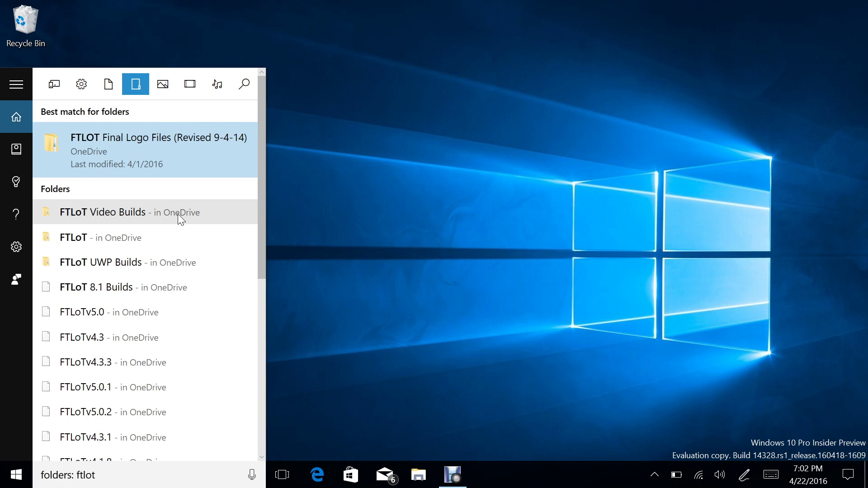
{"action": "left_click", "coordinate": [177, 214]}
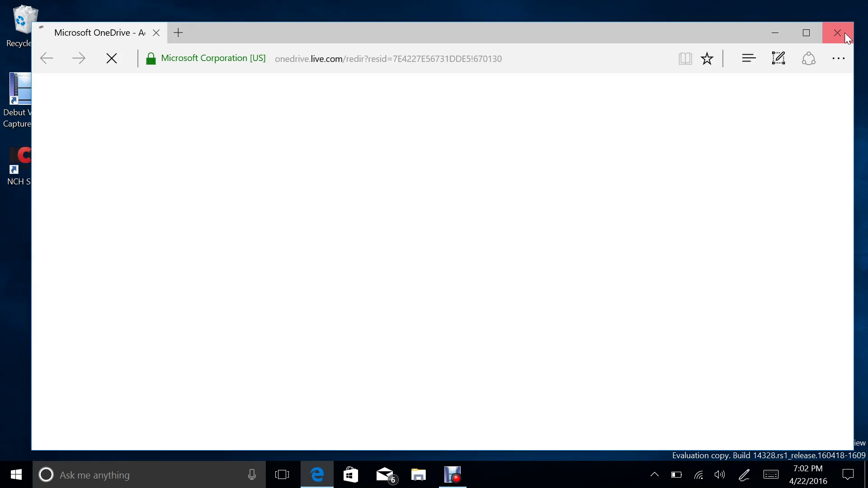
{"action": "left_click", "coordinate": [844, 33]}
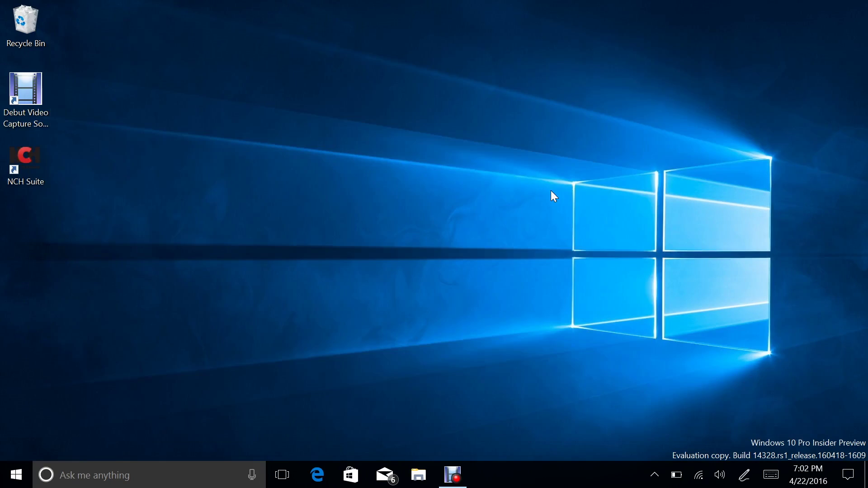
{"action": "left_click", "coordinate": [421, 480]}
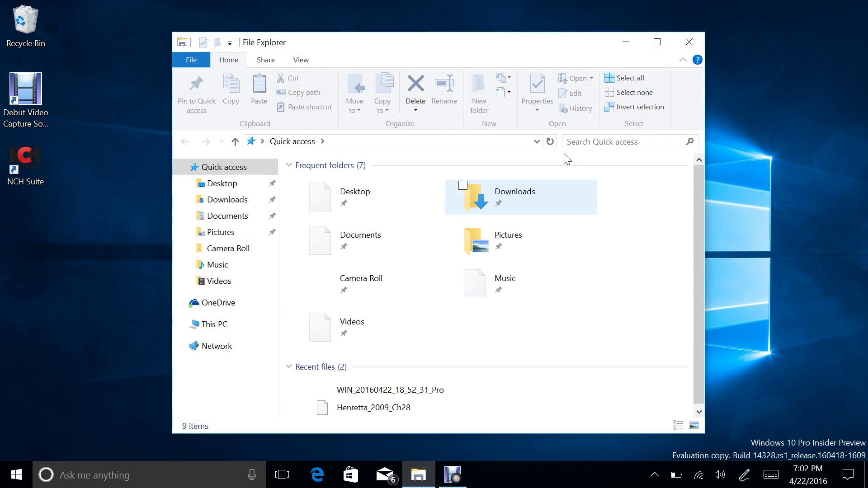
{"action": "left_click", "coordinate": [688, 41]}
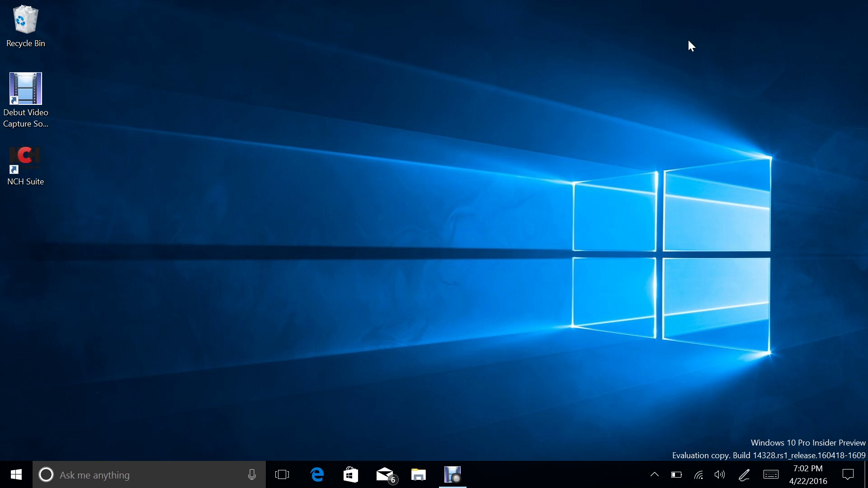
Step: Check today's agenda from the taskbar clock, then launch Settings from the Start app list
{"action": "left_click", "coordinate": [809, 474]}
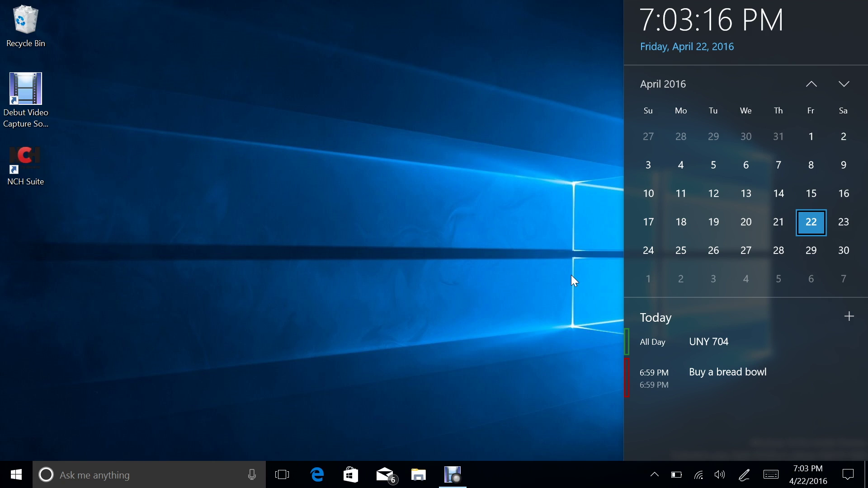
{"action": "left_click", "coordinate": [568, 276]}
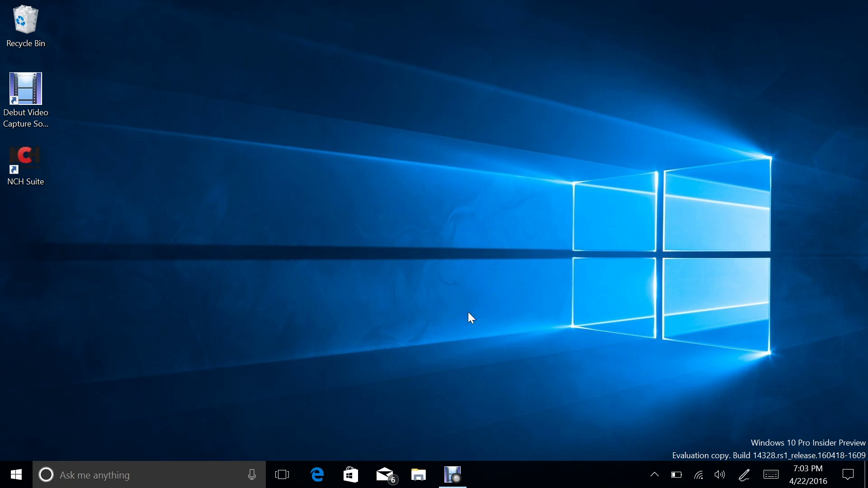
{"action": "left_click", "coordinate": [14, 477]}
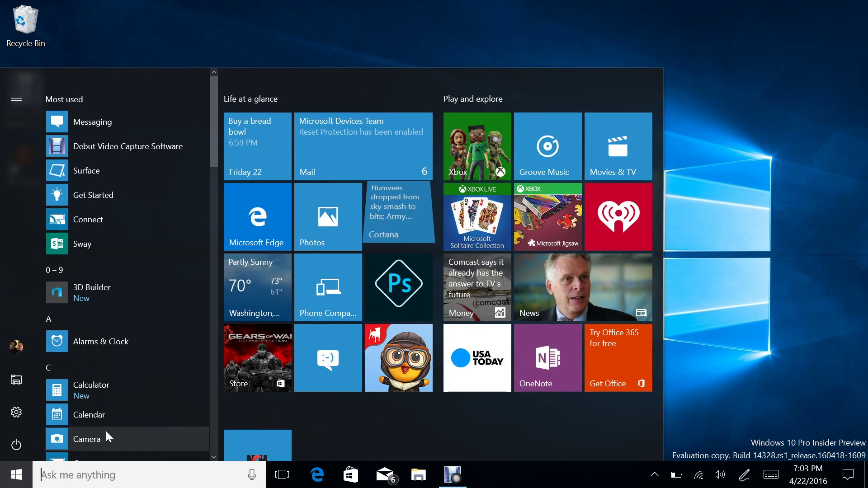
{"action": "scroll", "coordinate": [129, 416], "scroll_direction": "down", "scroll_amount": 5}
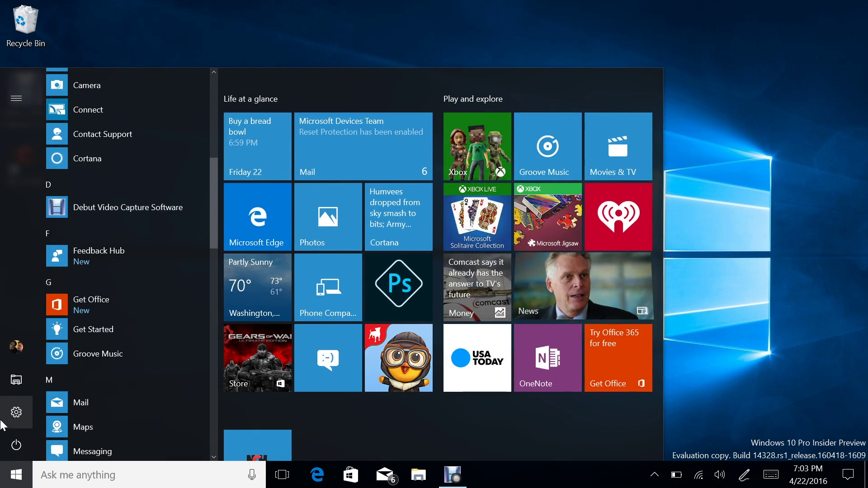
{"action": "left_click", "coordinate": [18, 409]}
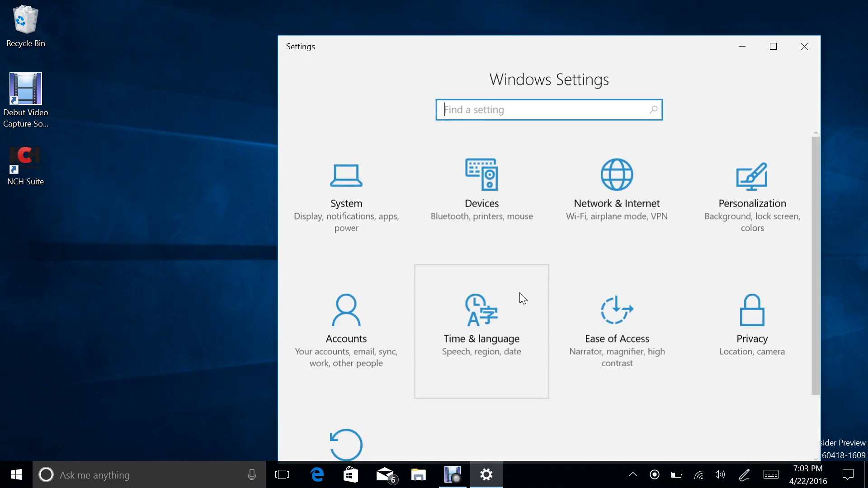
{"action": "type", "text": "taskbas"}
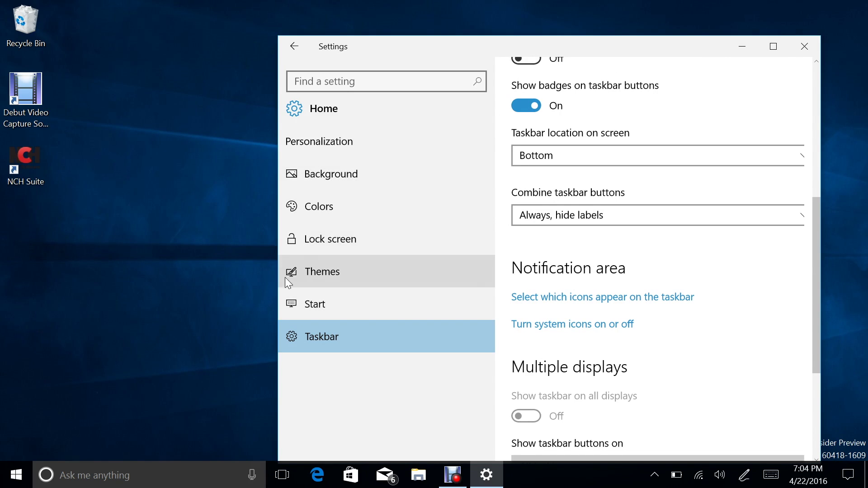
{"action": "left_click", "coordinate": [307, 51]}
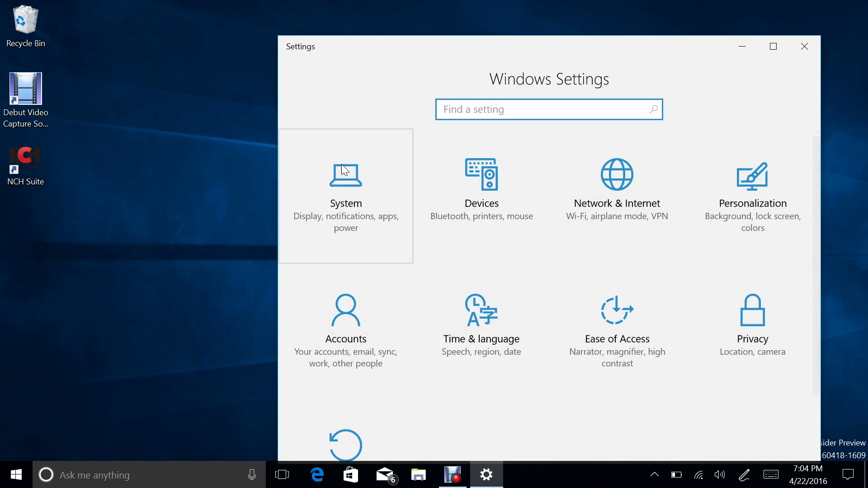
{"action": "left_click", "coordinate": [367, 214]}
{"action": "scroll", "coordinate": [375, 228], "scroll_direction": "down", "scroll_amount": 5}
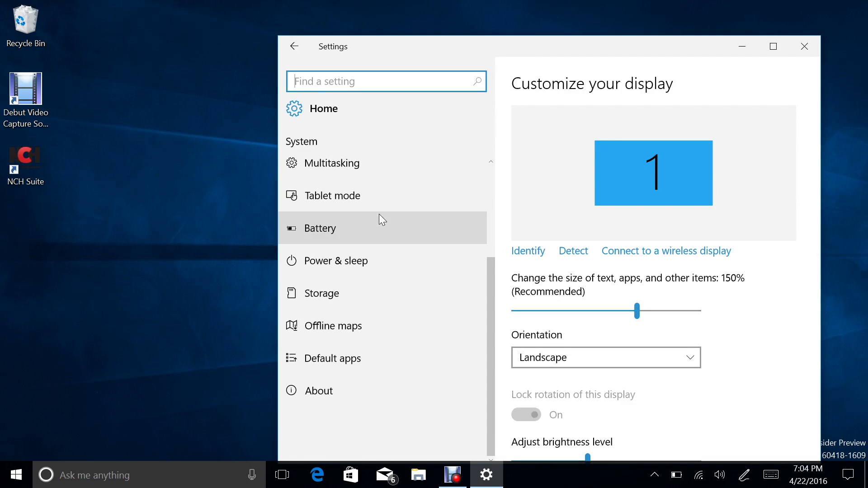
{"action": "scroll", "coordinate": [379, 217], "scroll_direction": "up", "scroll_amount": 5}
{"action": "scroll", "coordinate": [383, 223], "scroll_direction": "down", "scroll_amount": 1}
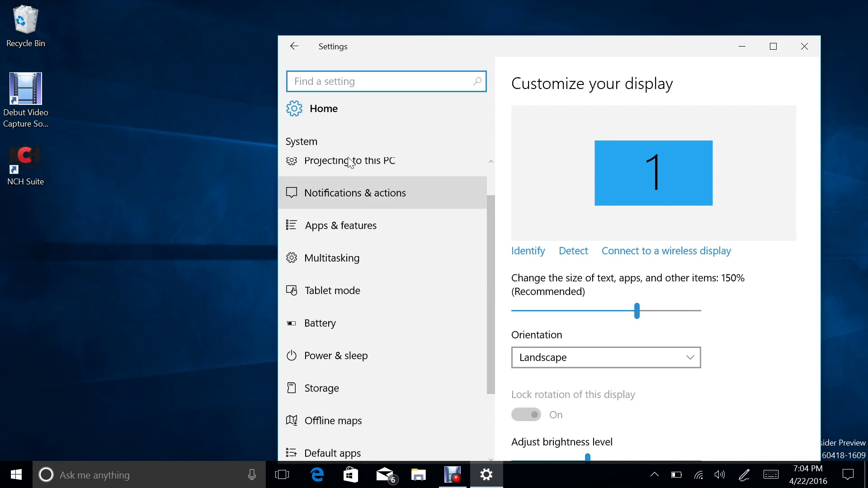
{"action": "left_click", "coordinate": [308, 51]}
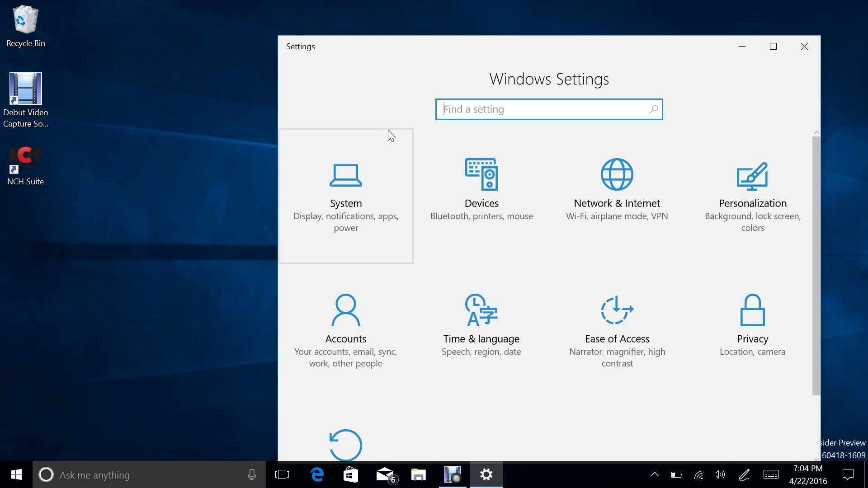
Step: View Devices > Pen settings down to Pen shortcuts, then return to the Settings home
{"action": "left_click", "coordinate": [497, 209]}
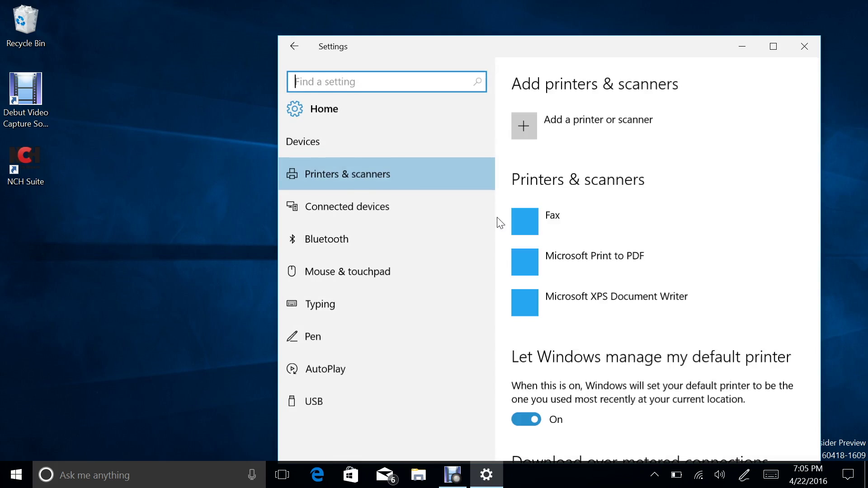
{"action": "left_click", "coordinate": [361, 345]}
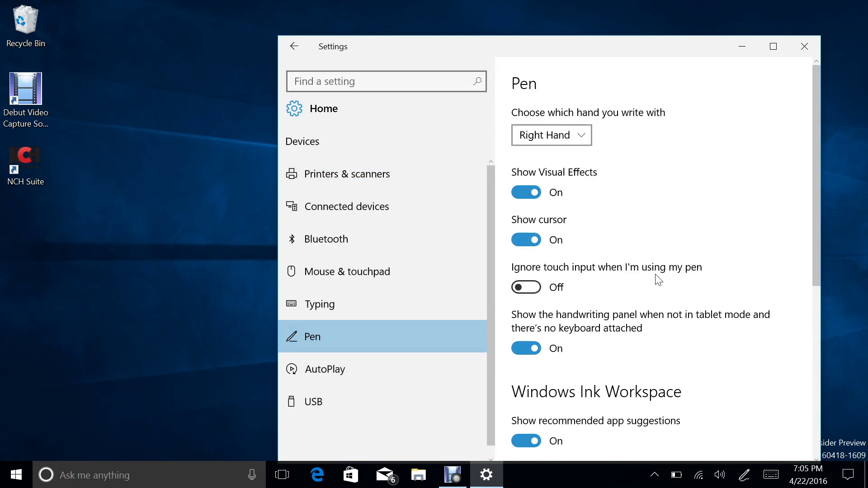
{"action": "scroll", "coordinate": [657, 279], "scroll_direction": "down", "scroll_amount": 6}
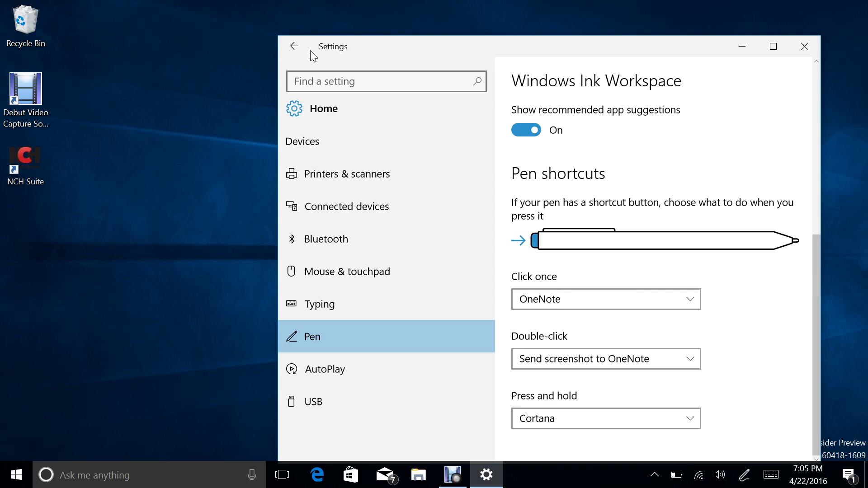
{"action": "left_click", "coordinate": [294, 46]}
Step: Show the Camera app's advanced options with App reset from Apps & features, then close Settings
{"action": "left_click", "coordinate": [341, 179]}
{"action": "left_click", "coordinate": [385, 268]}
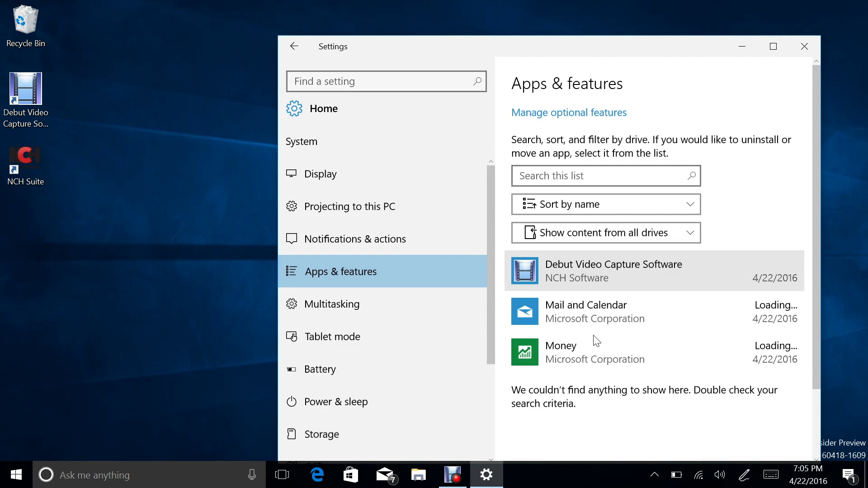
{"action": "left_click", "coordinate": [658, 345]}
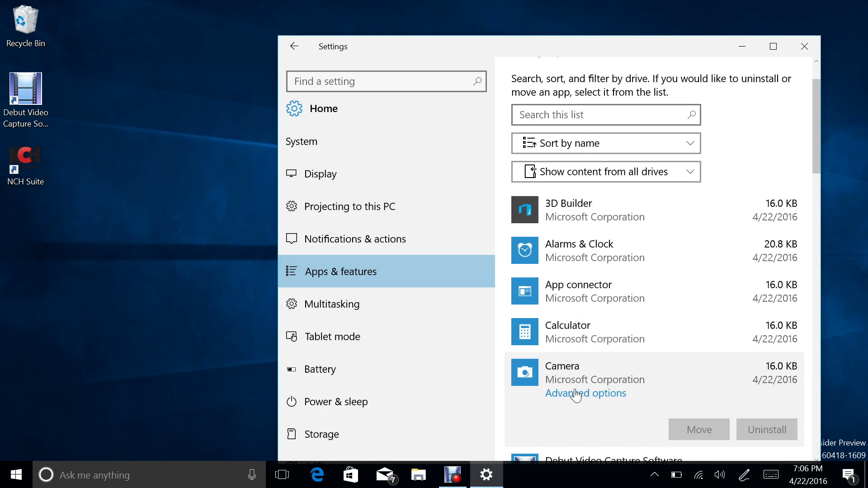
{"action": "left_click", "coordinate": [575, 394]}
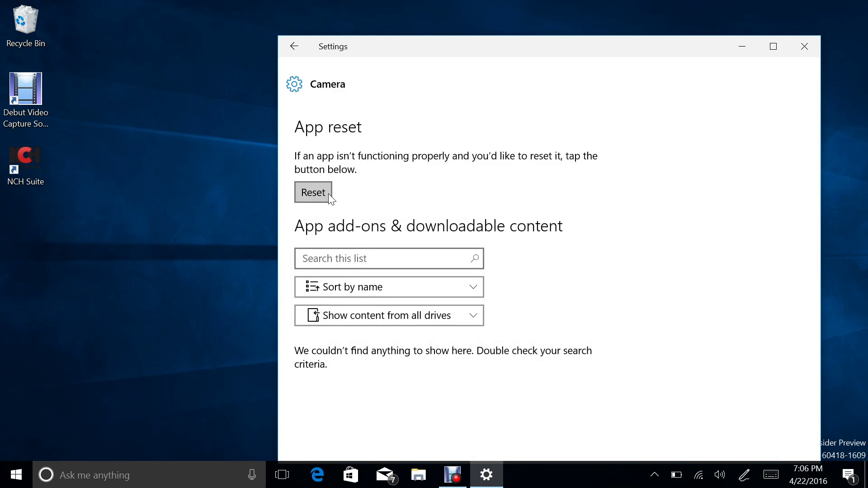
{"action": "left_click", "coordinate": [798, 48]}
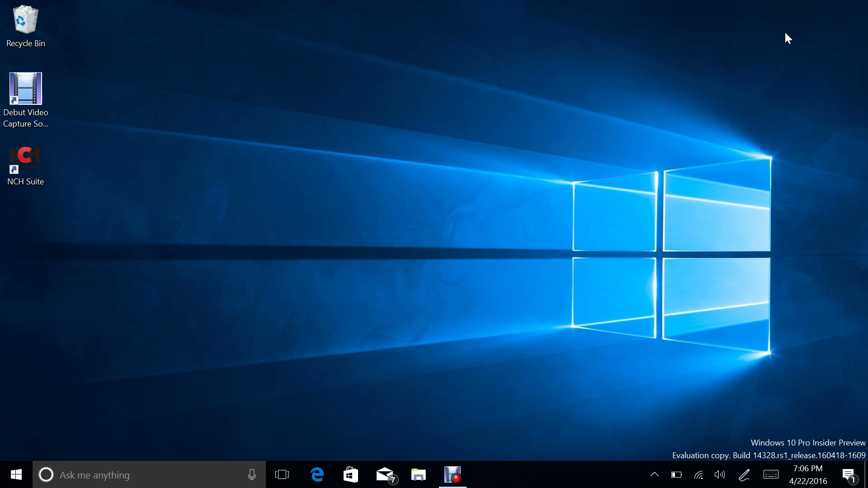
Step: Reopen Settings and adjust the Insider level slider under Update & security's Windows Insider Program
{"action": "left_click", "coordinate": [16, 474]}
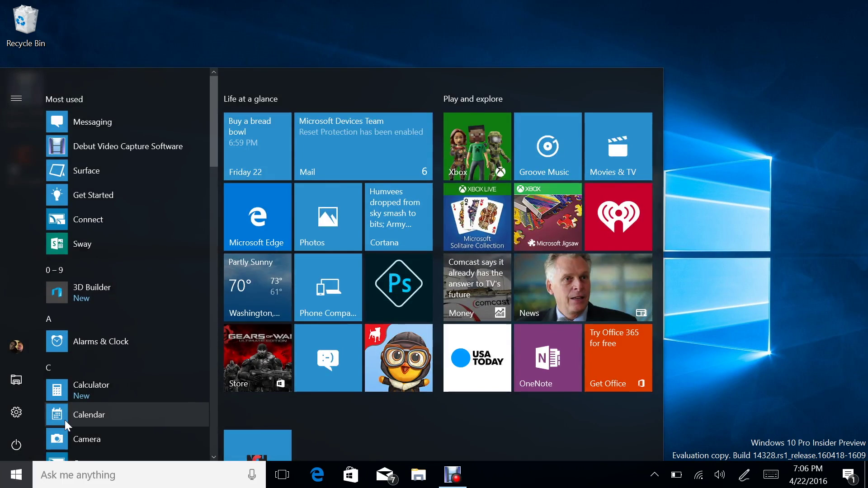
{"action": "left_click", "coordinate": [16, 413]}
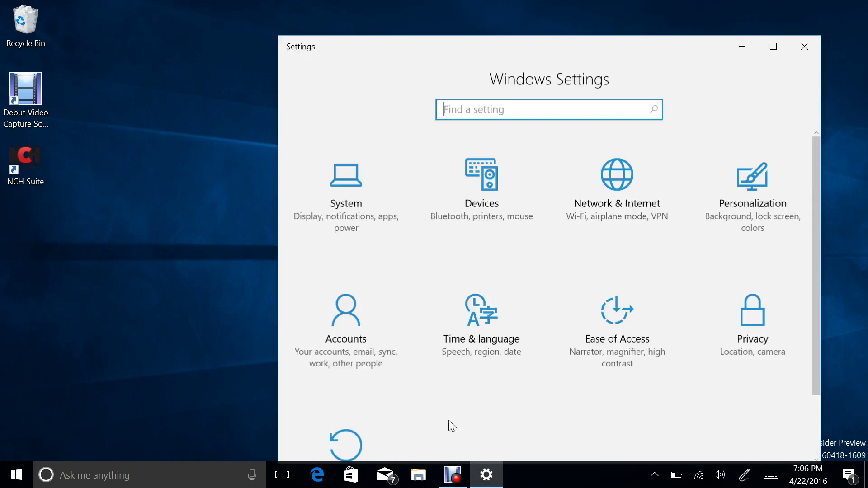
{"action": "scroll", "coordinate": [445, 425], "scroll_direction": "down", "scroll_amount": 2}
{"action": "left_click", "coordinate": [343, 363]}
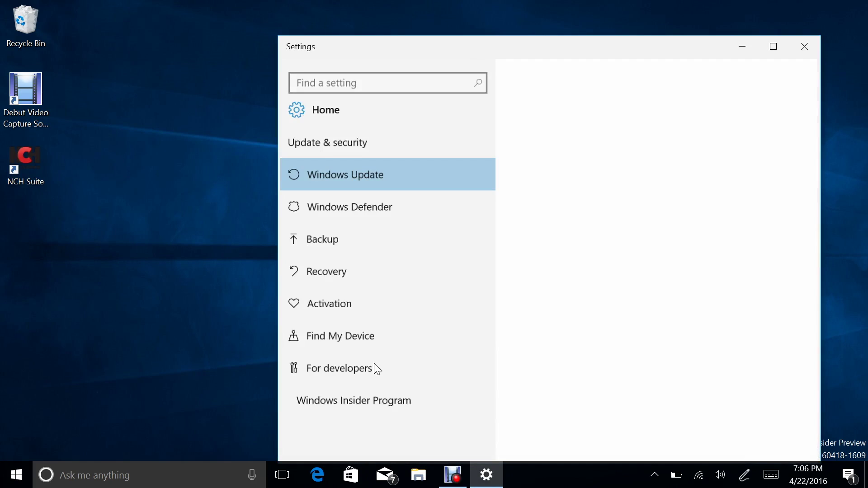
{"action": "left_click", "coordinate": [375, 401]}
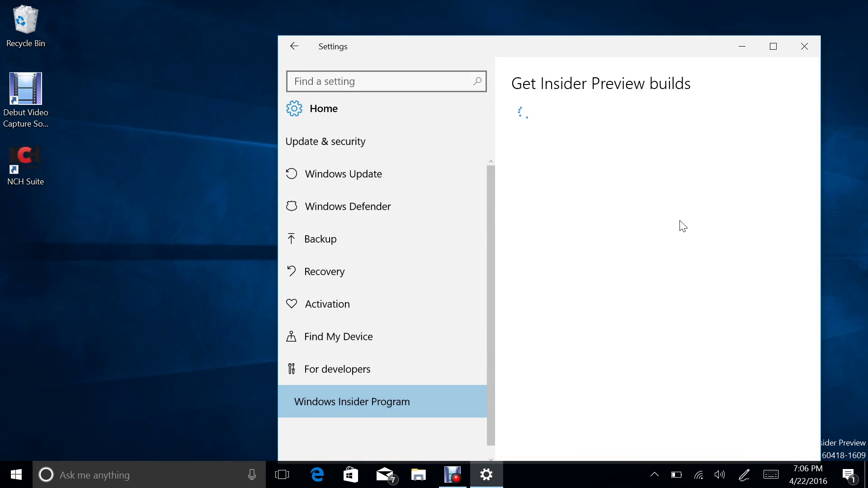
{"action": "mouse_move", "coordinate": [698, 204]}
{"action": "left_mouse_down"}
{"action": "mouse_move", "coordinate": [545, 208]}
{"action": "mouse_move", "coordinate": [709, 205]}
{"action": "left_mouse_up"}
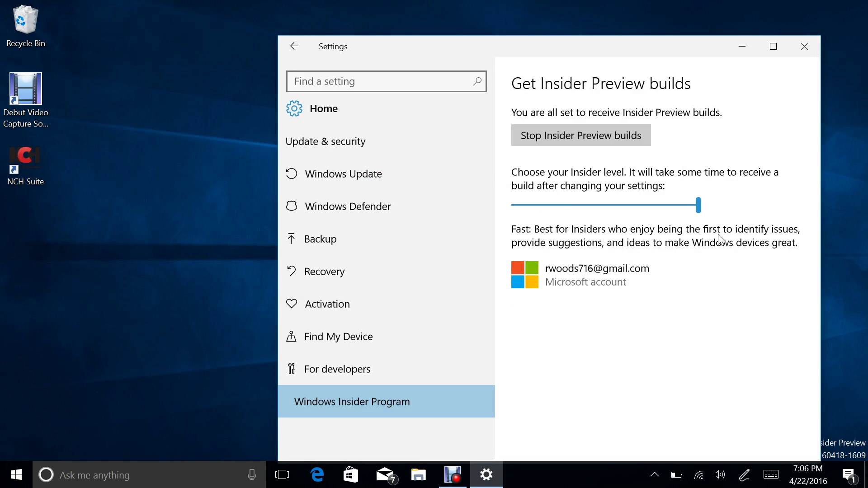
Step: Review Windows Update's Advanced options for how updates install, then close Settings
{"action": "left_click", "coordinate": [390, 175]}
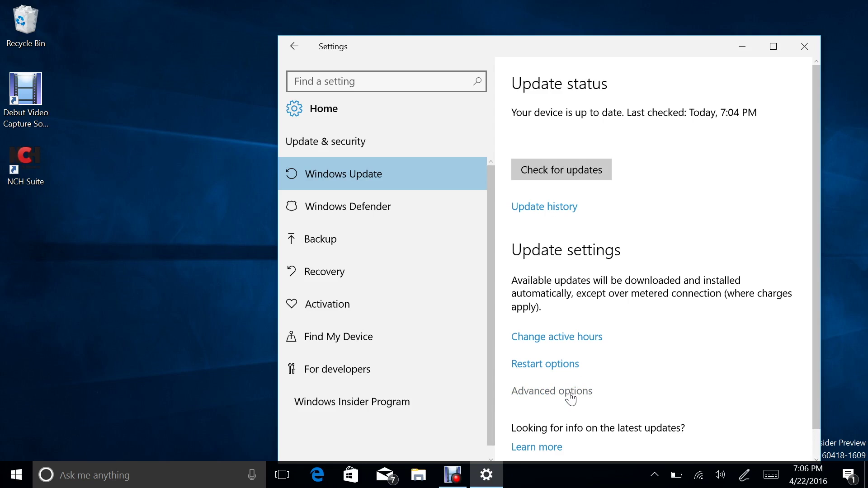
{"action": "left_click", "coordinate": [570, 398]}
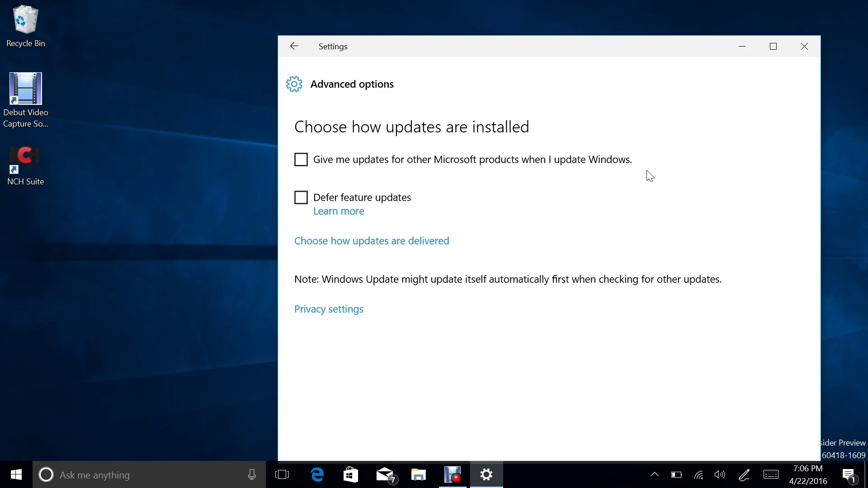
{"action": "left_click", "coordinate": [804, 47]}
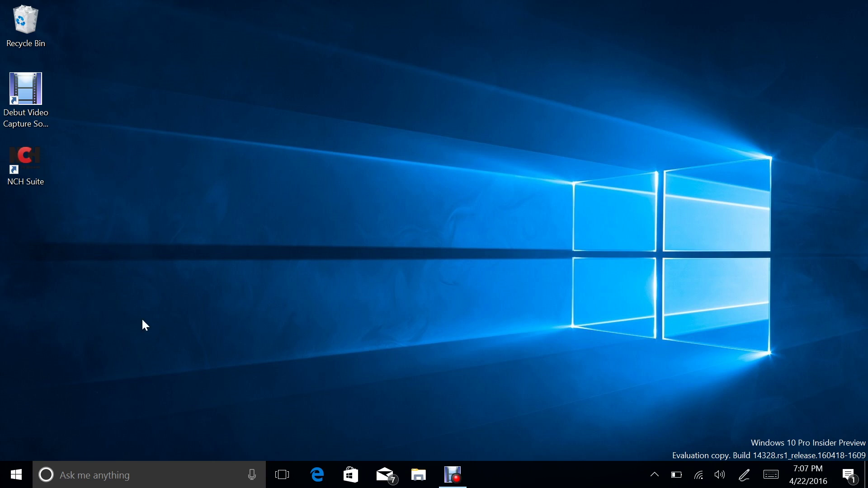
Step: Scroll the Start menu's app list down to the S entries showing Skype UWP Preview
{"action": "left_click", "coordinate": [16, 474]}
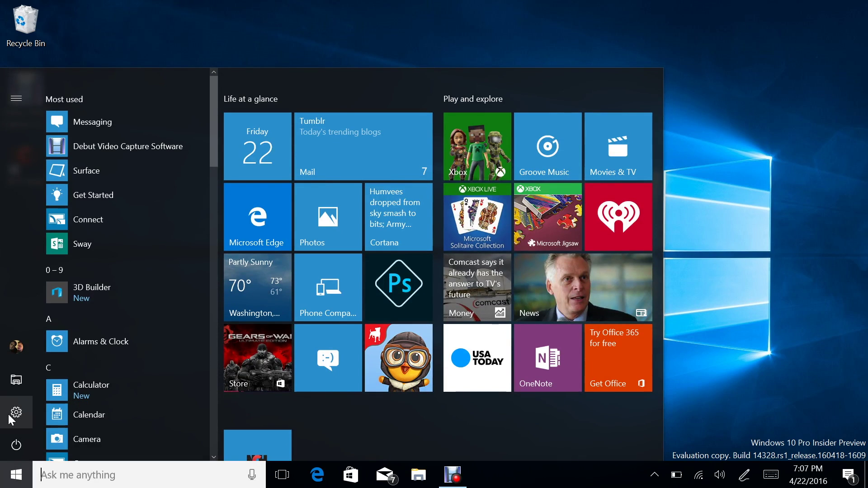
{"action": "scroll", "coordinate": [182, 325], "scroll_direction": "down", "scroll_amount": 5}
{"action": "scroll", "coordinate": [182, 322], "scroll_direction": "down", "scroll_amount": 12}
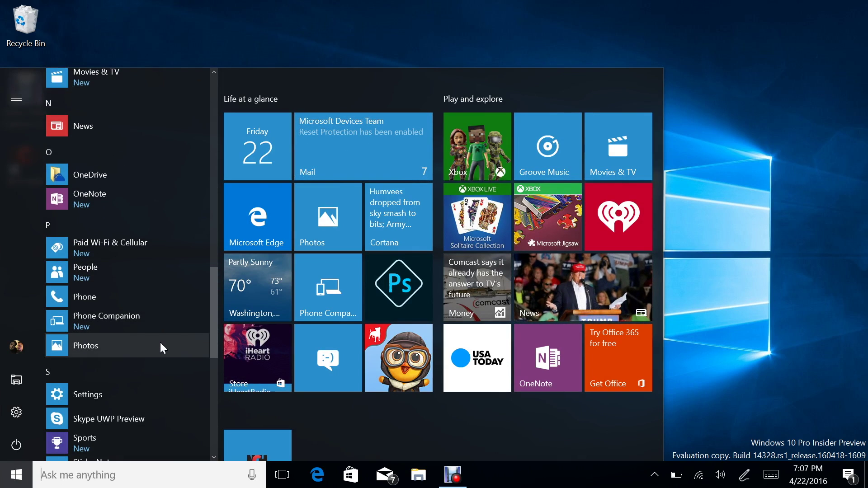
{"action": "scroll", "coordinate": [160, 340], "scroll_direction": "down", "scroll_amount": 1}
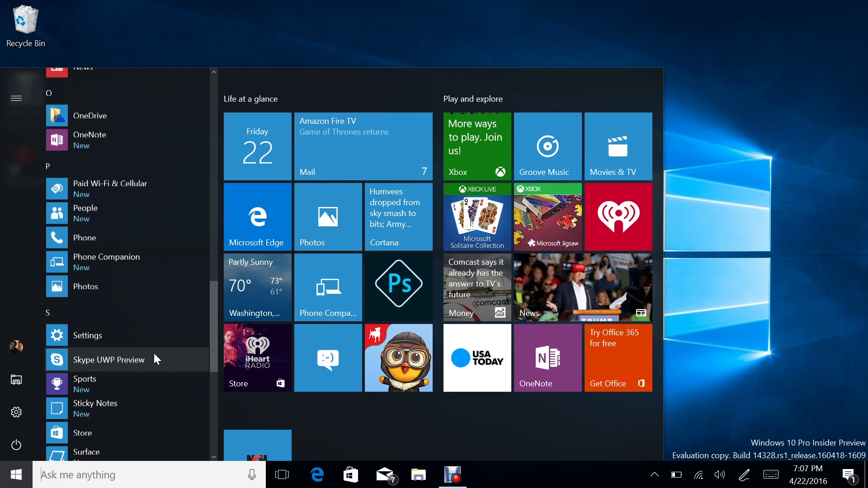
Step: Launch Skype UWP Preview from Start to view recent conversations, then close its window
{"action": "left_click", "coordinate": [154, 356]}
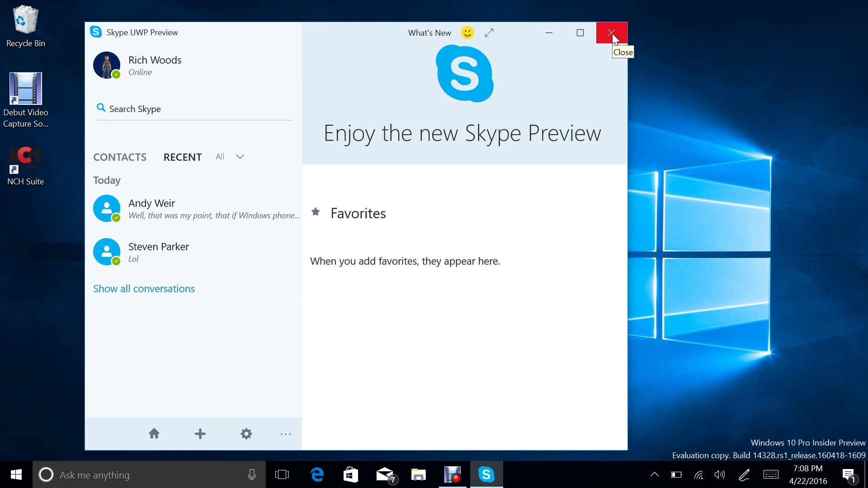
{"action": "left_click", "coordinate": [611, 39]}
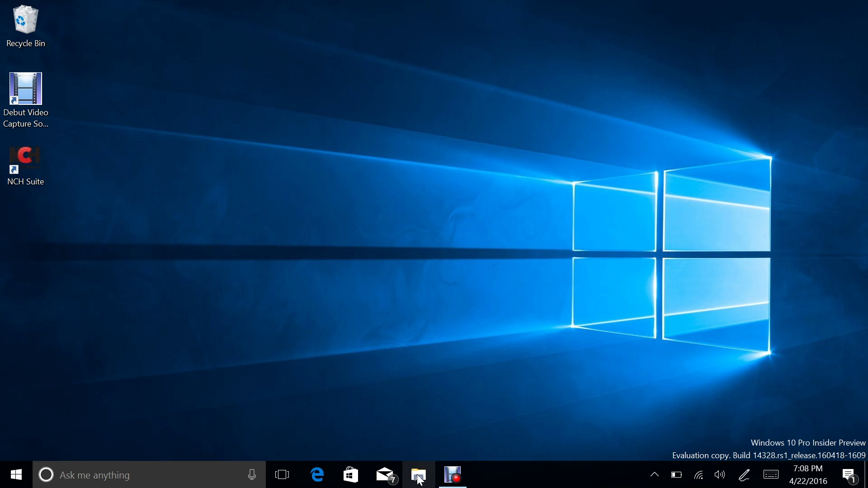
{"action": "mouse_move", "coordinate": [453, 475]}
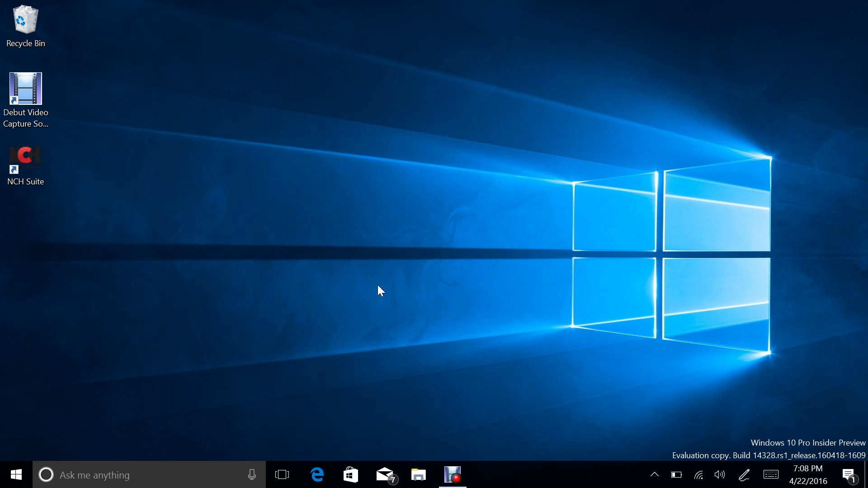
{"action": "left_click", "coordinate": [16, 474]}
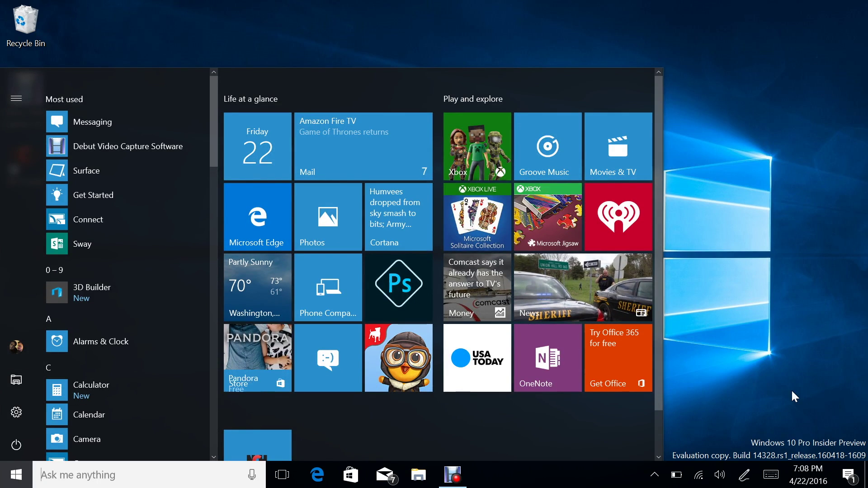
{"action": "left_click", "coordinate": [794, 349]}
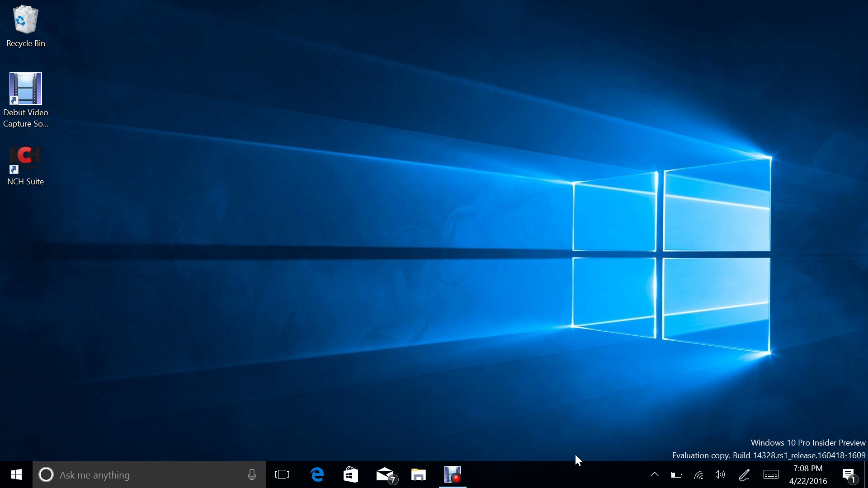
{"action": "key", "text": "n"}
{"action": "right_click", "coordinate": [351, 474]}
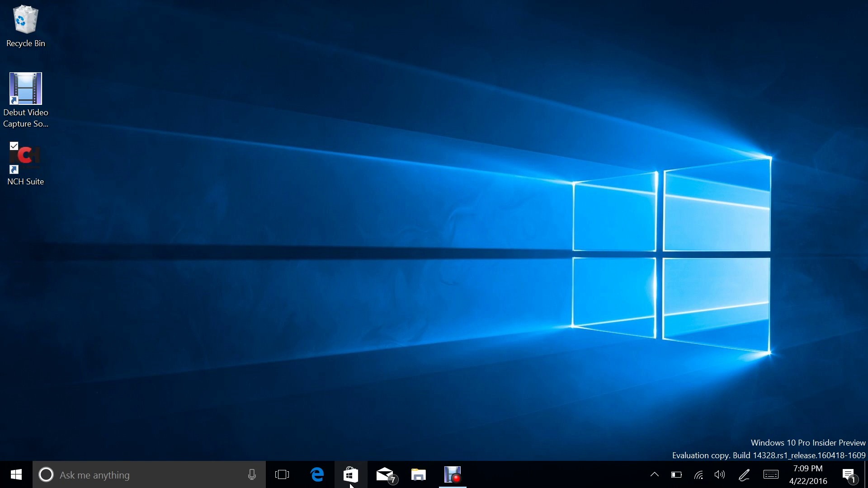
{"action": "left_click", "coordinate": [583, 385]}
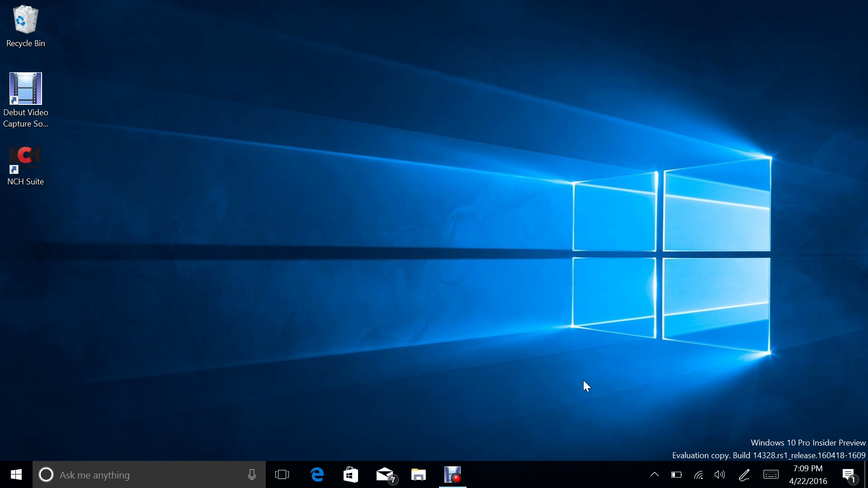